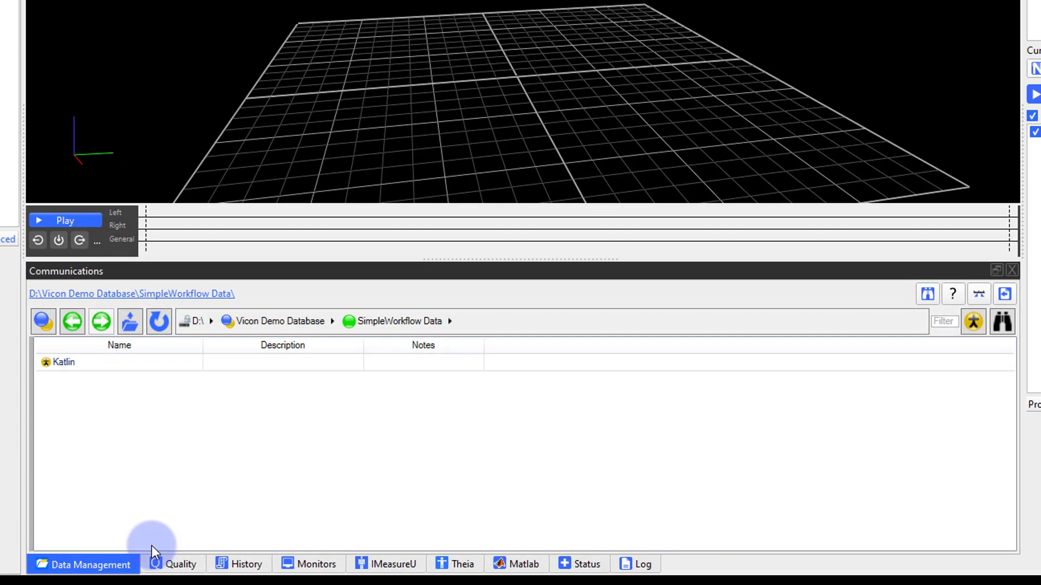
# Open the patient's folder and its Session 1 to list the six trials.
pyautogui.doubleClick(116, 367)
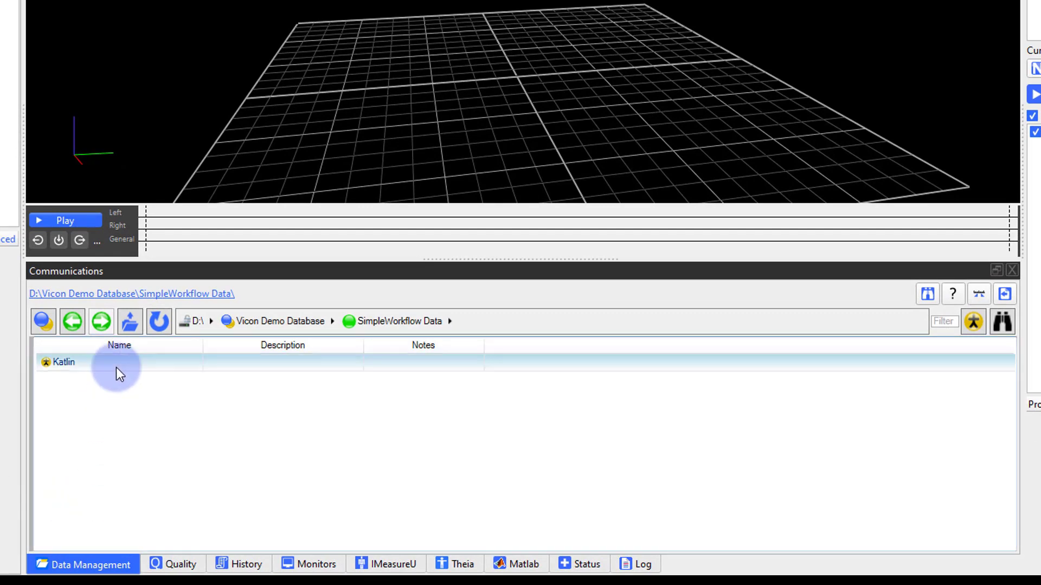
pyautogui.doubleClick(150, 365)
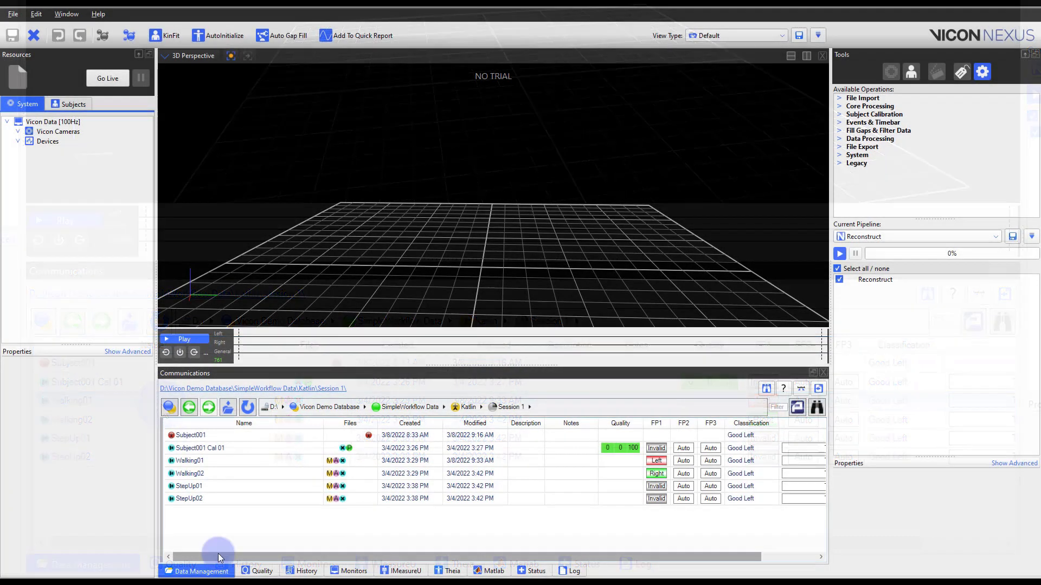
# Load the Walking01 trial from Data Management and start its playback.
pyautogui.click(255, 460)
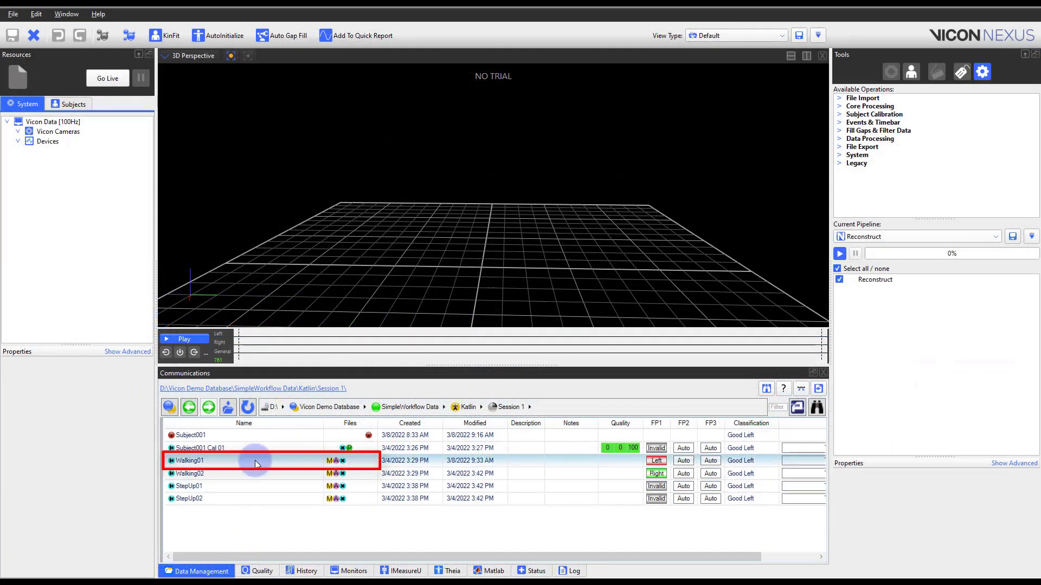
pyautogui.doubleClick(255, 459)
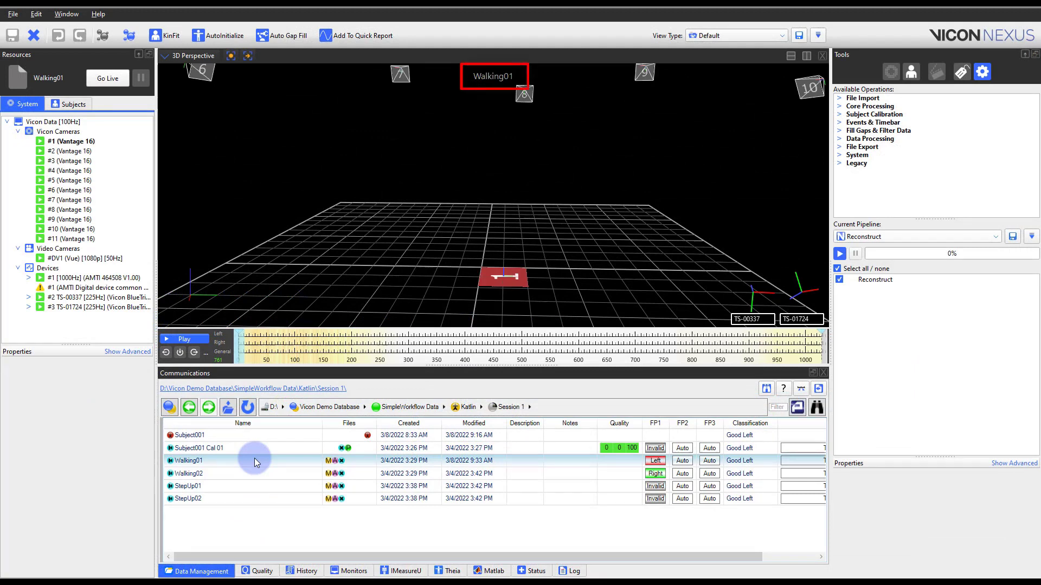
pyautogui.click(261, 488)
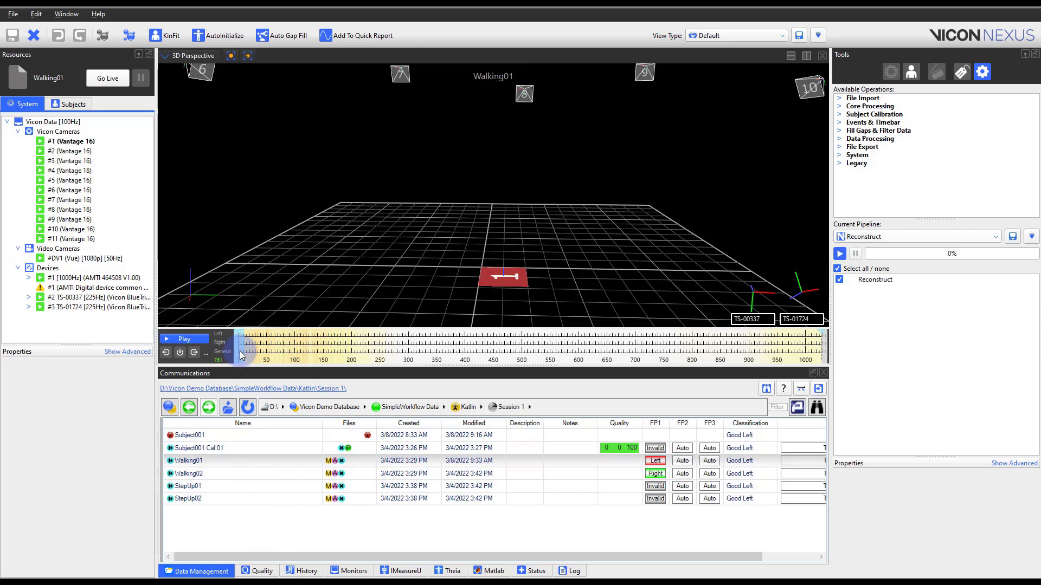
pyautogui.click(238, 307)
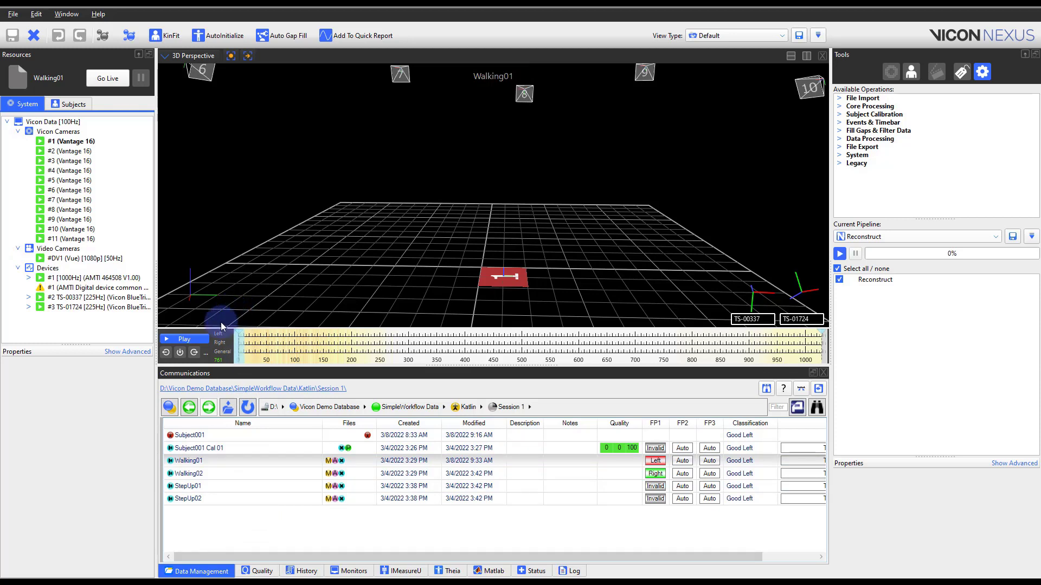
pyautogui.click(184, 338)
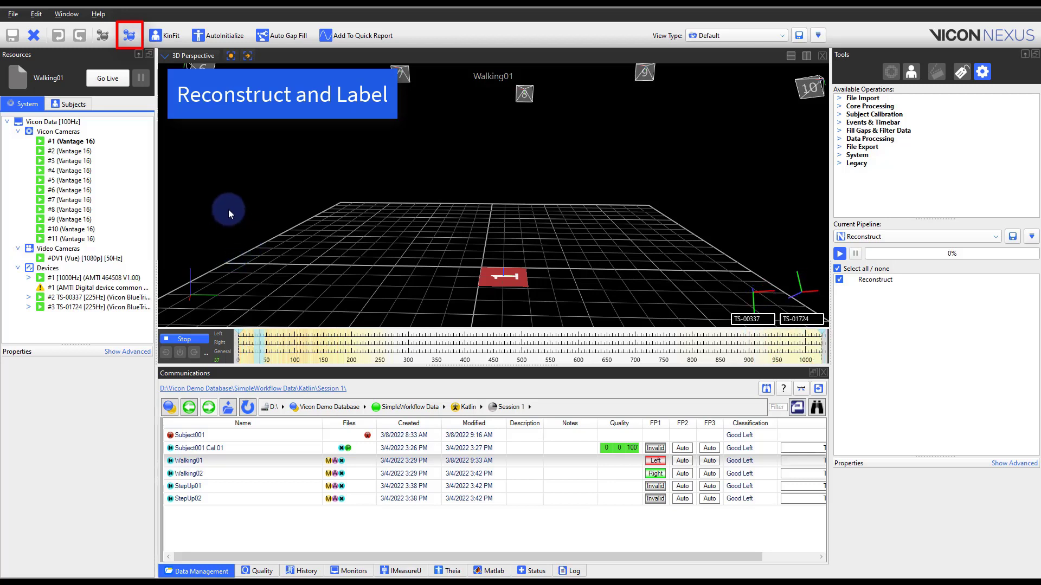
# Reconstruct and label Walking01's markers, and make Reconstruct And Label the current pipeline.
pyautogui.click(130, 37)
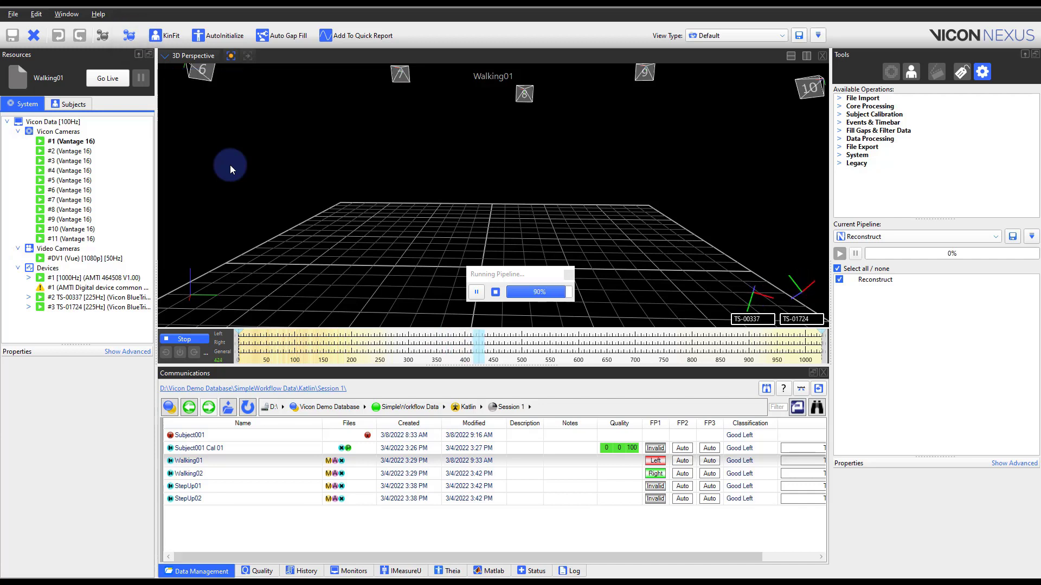
pyautogui.click(897, 238)
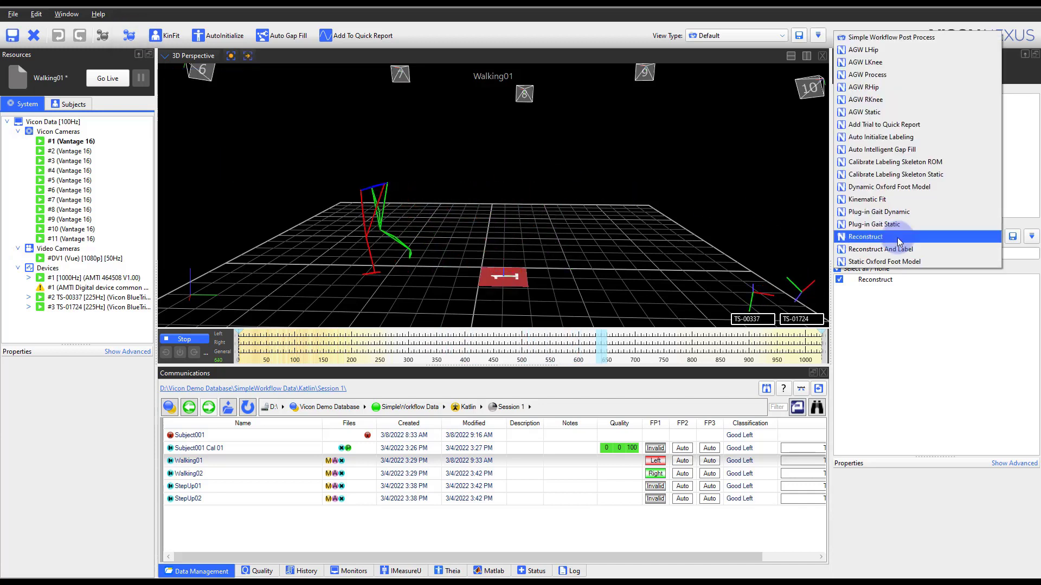
pyautogui.click(898, 249)
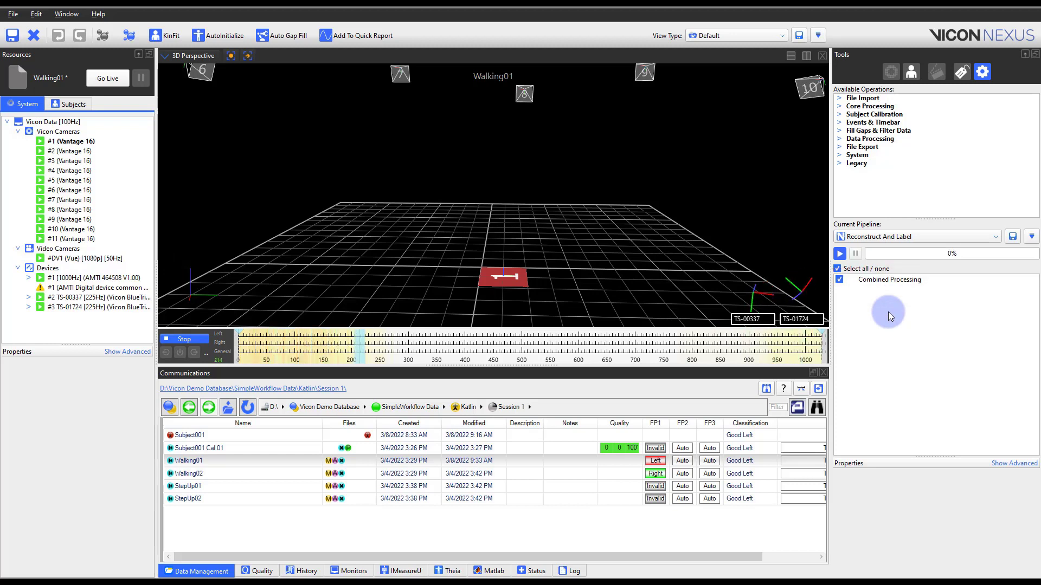
pyautogui.click(902, 282)
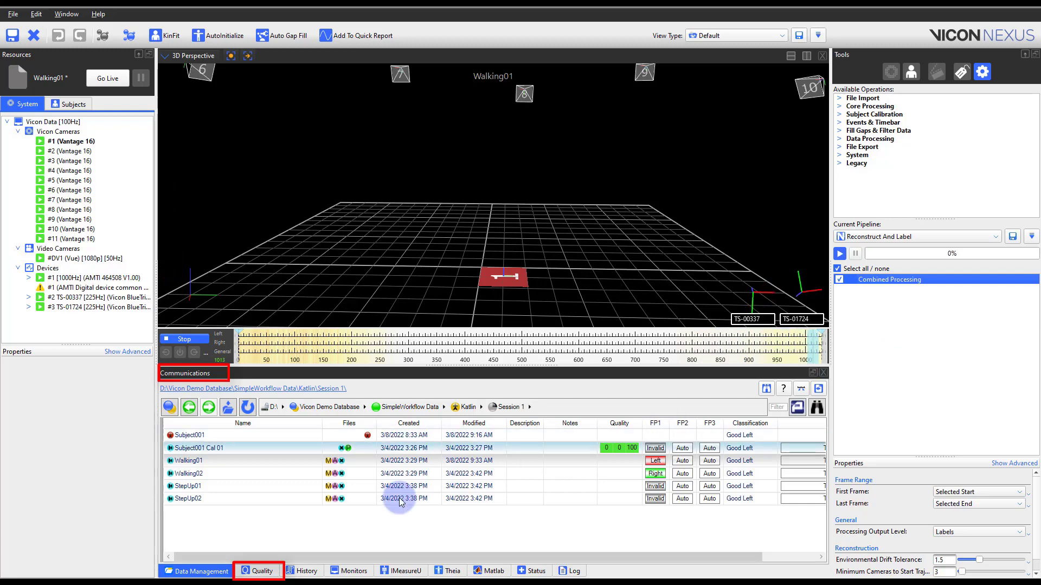
# Check Walking01's labeling quality (74% labeled, 27 gaps) and load Simple Workflow Post Process.
pyautogui.click(242, 574)
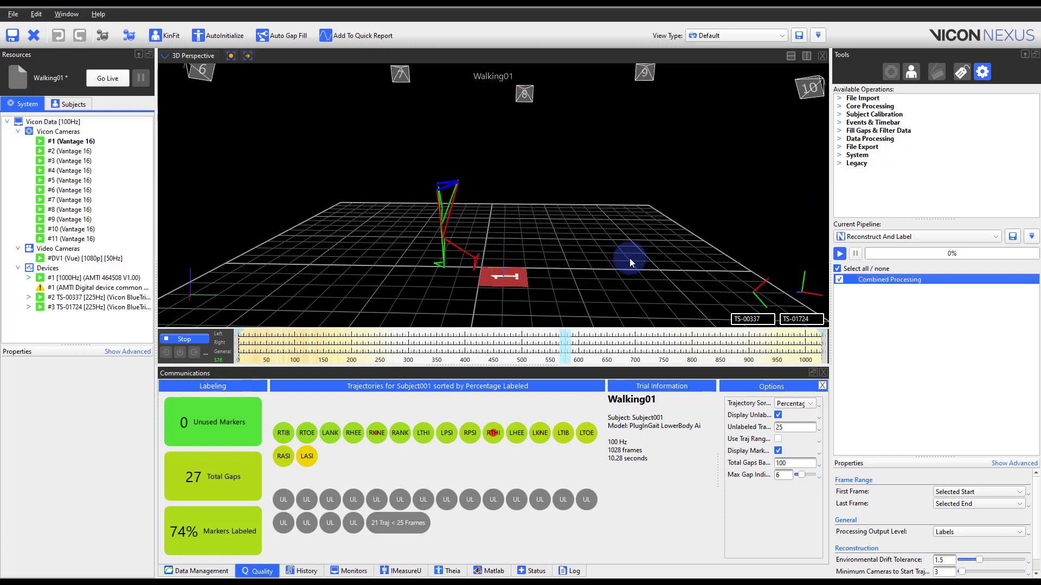
pyautogui.click(857, 237)
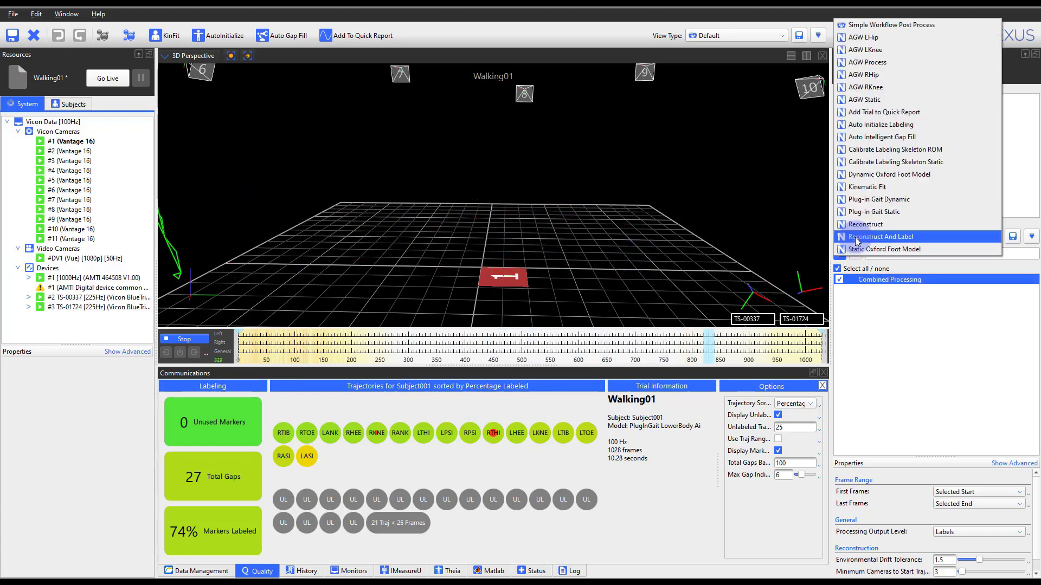
pyautogui.click(920, 27)
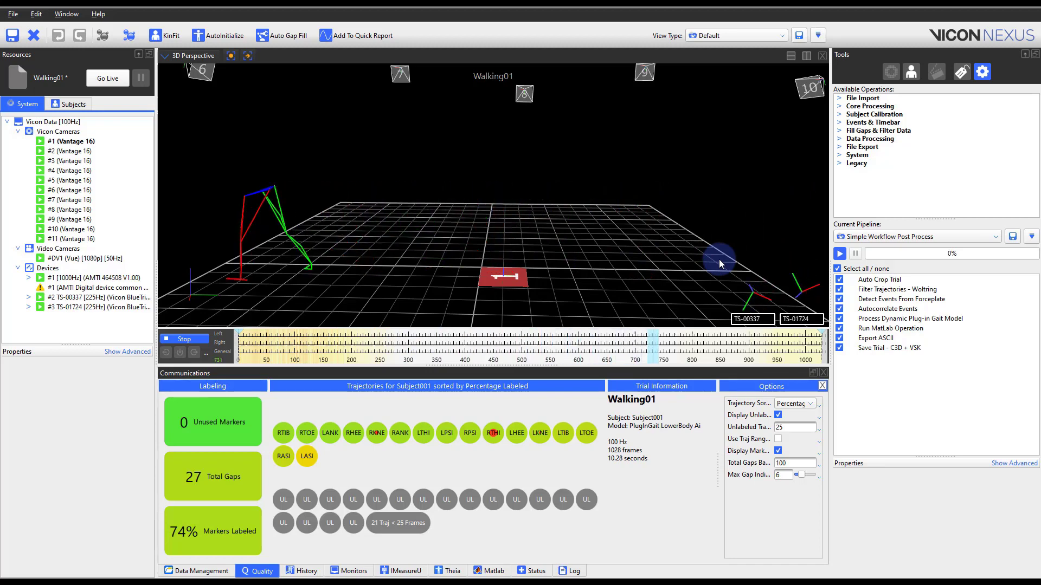
# Stop playback and trim the trial's start to about frame 170.
pyautogui.moveTo(620, 197); pyautogui.dragTo(613, 209, button='right')
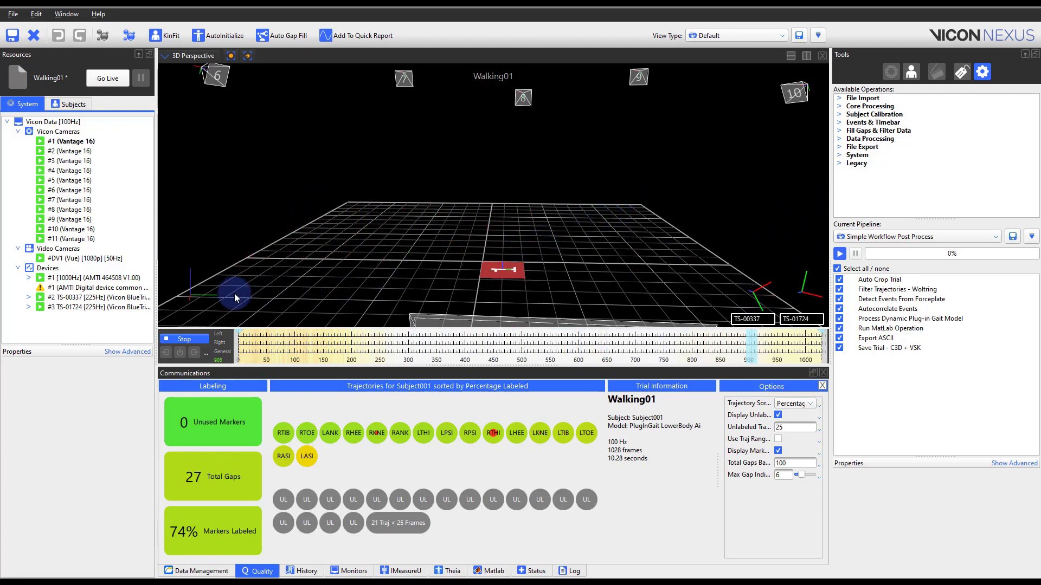
pyautogui.click(191, 340)
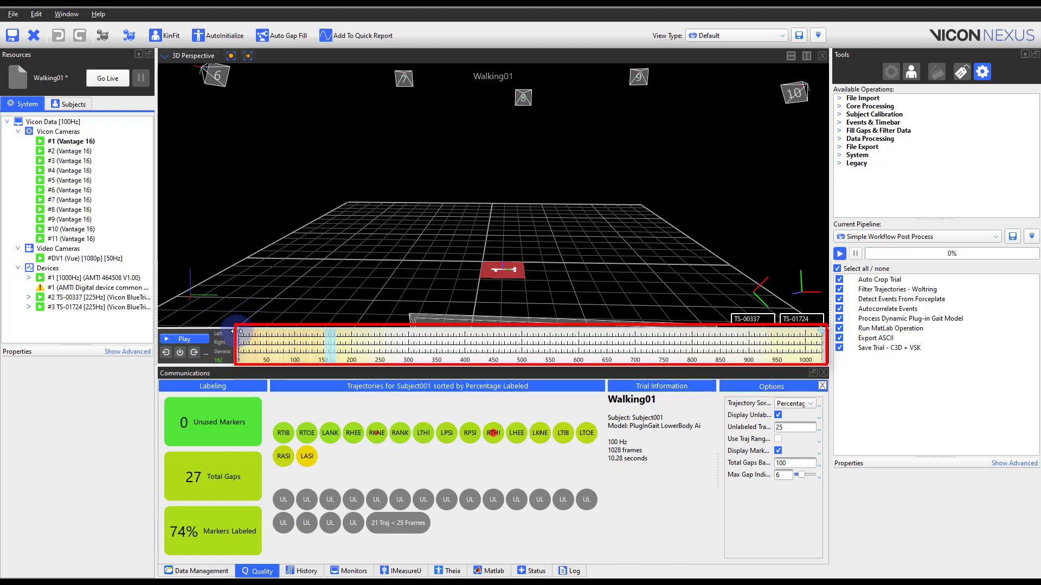
pyautogui.moveTo(239, 332); pyautogui.dragTo(426, 341)
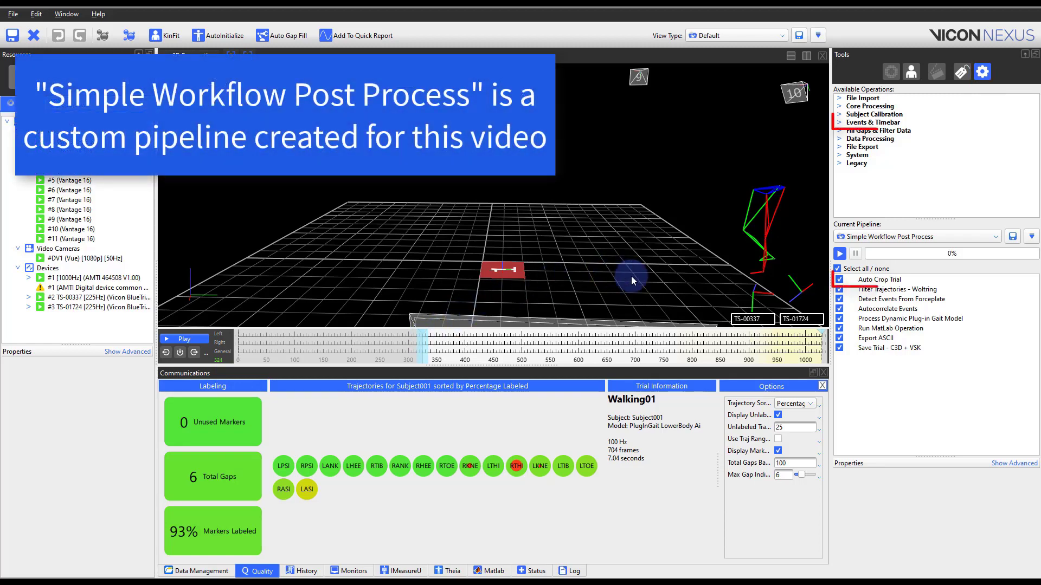
# Run only the Auto Crop Trial step, cropping Walking01 to 624 frames.
pyautogui.click(891, 280)
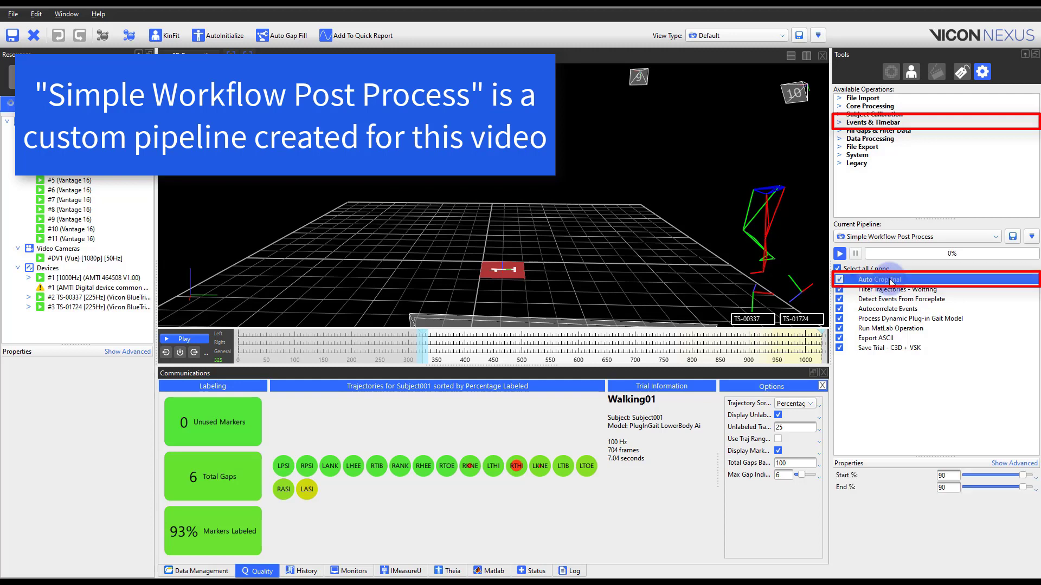
pyautogui.click(840, 124)
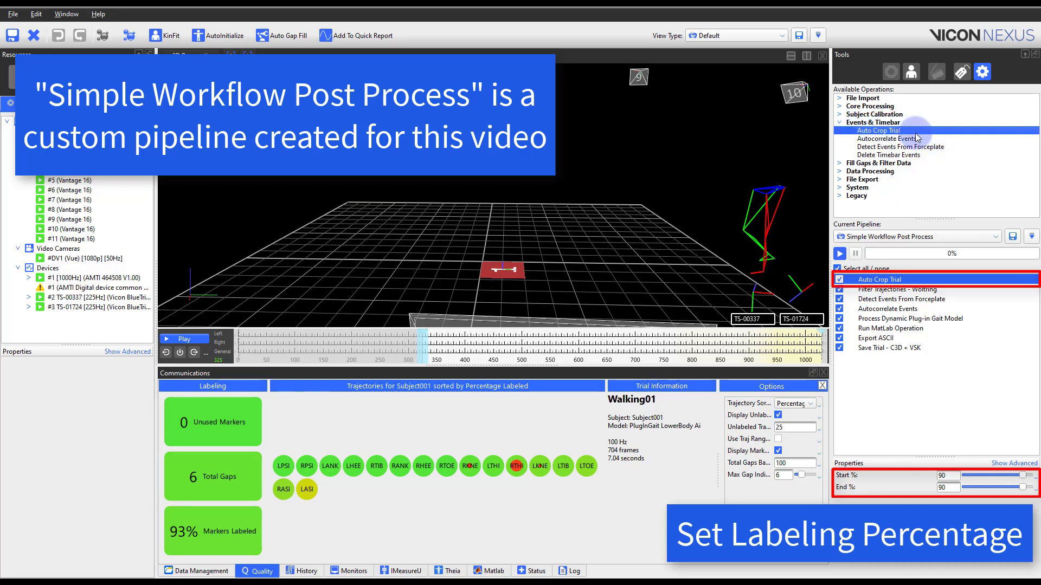
pyautogui.click(841, 124)
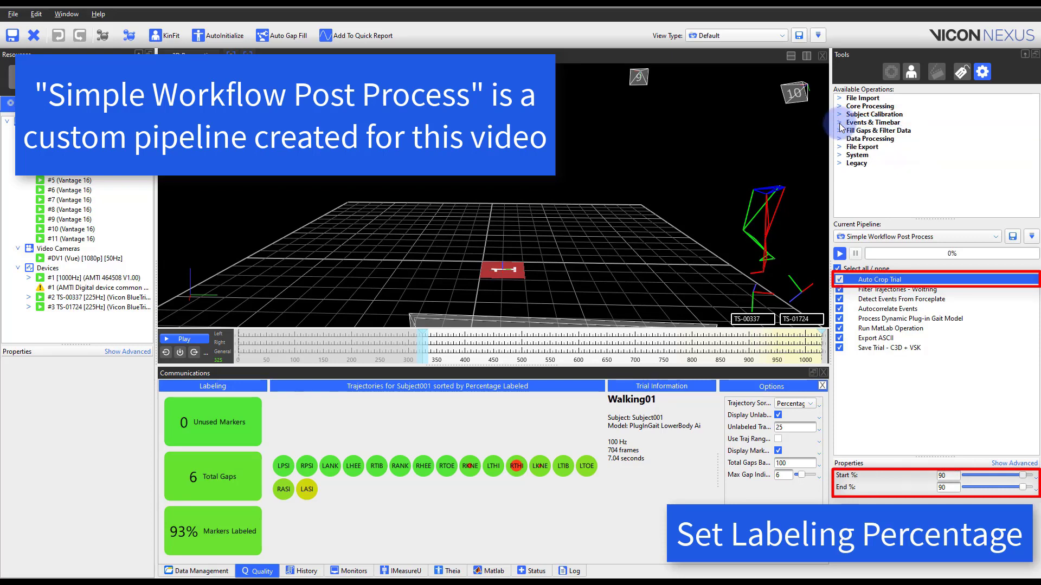
pyautogui.rightClick(869, 280)
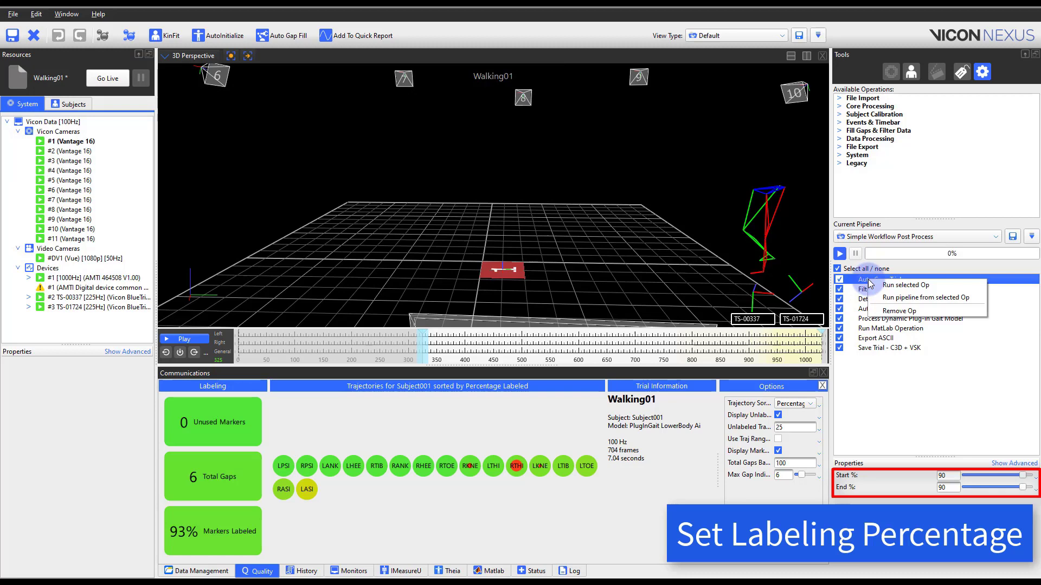
pyautogui.click(889, 285)
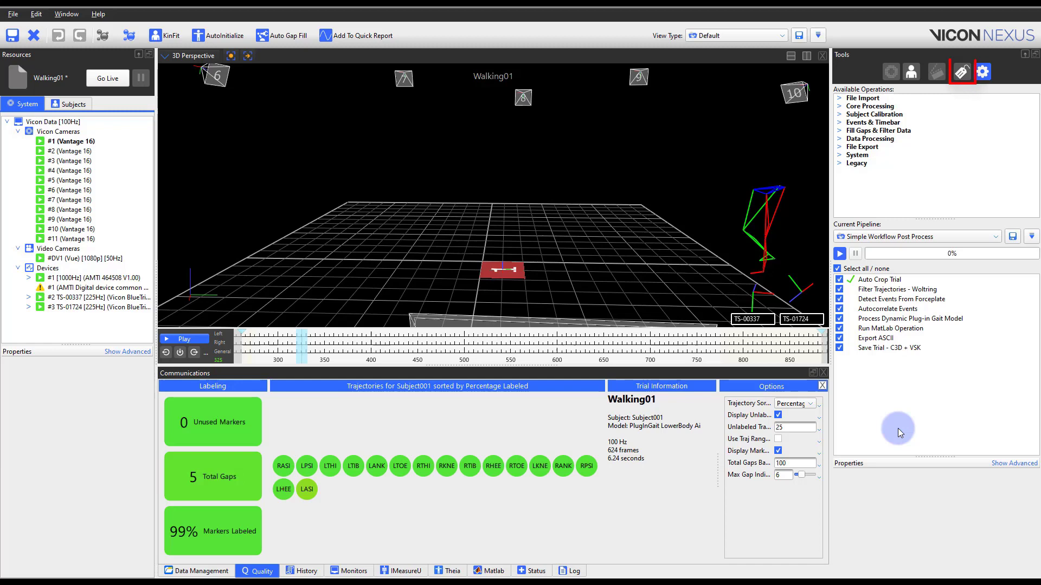
# Make Auto Intelligent Gap Fill the current pipeline and expand Fill Gaps & Filter Data.
pyautogui.click(961, 72)
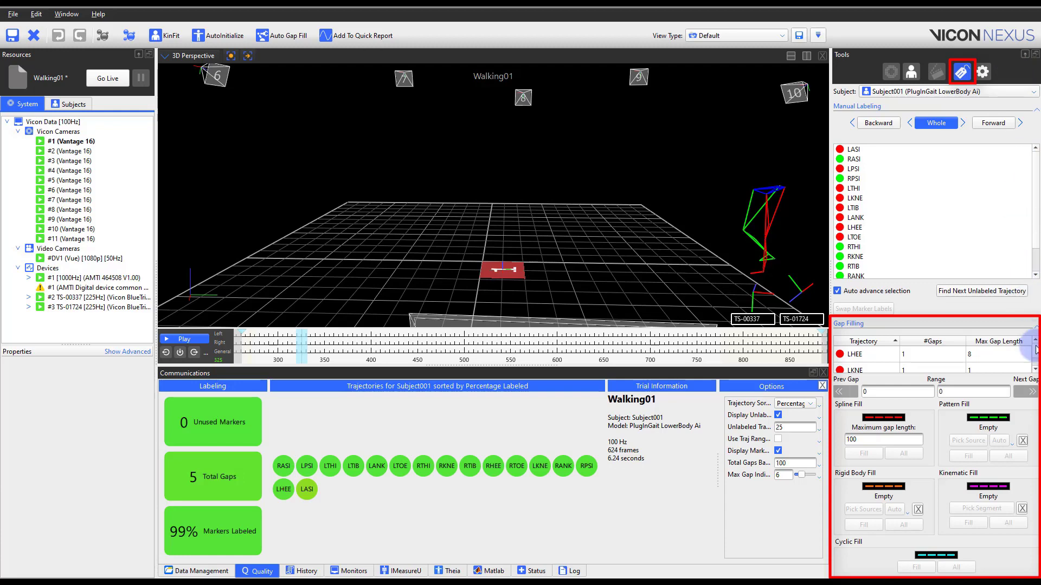
pyautogui.scroll(-2, 1037, 362)
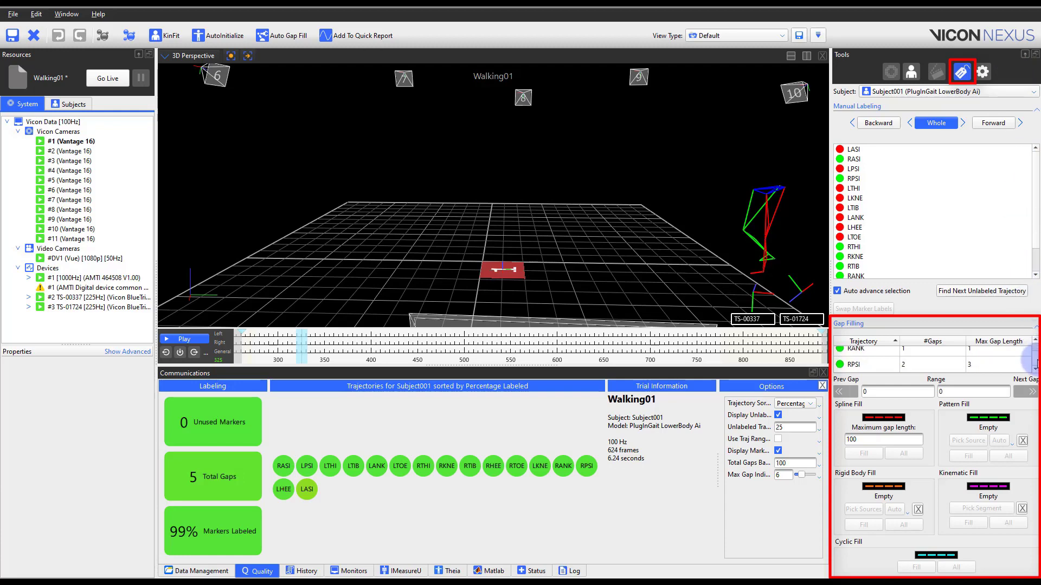
pyautogui.click(982, 71)
pyautogui.click(990, 237)
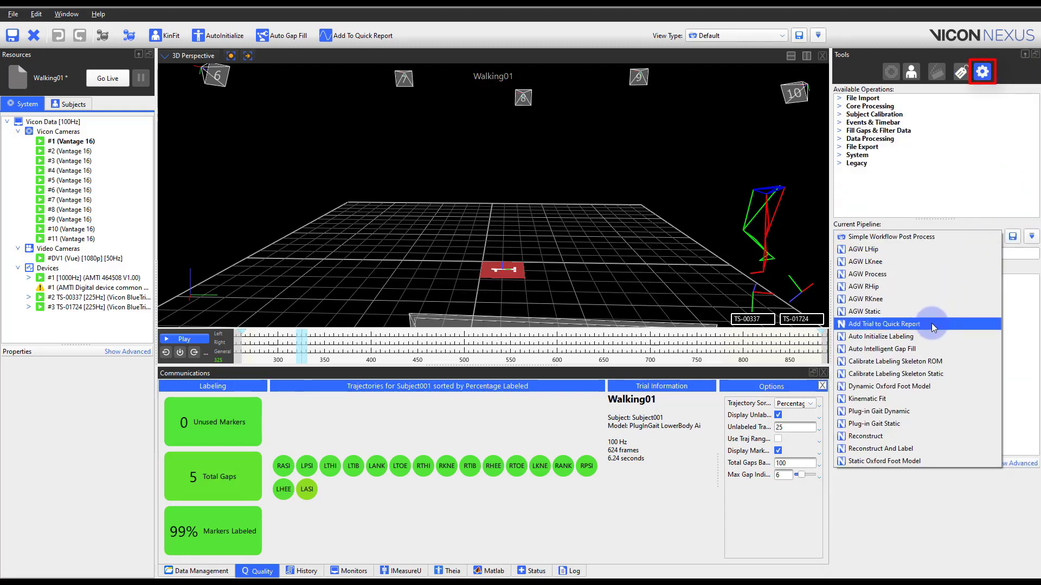
pyautogui.click(911, 347)
pyautogui.click(840, 131)
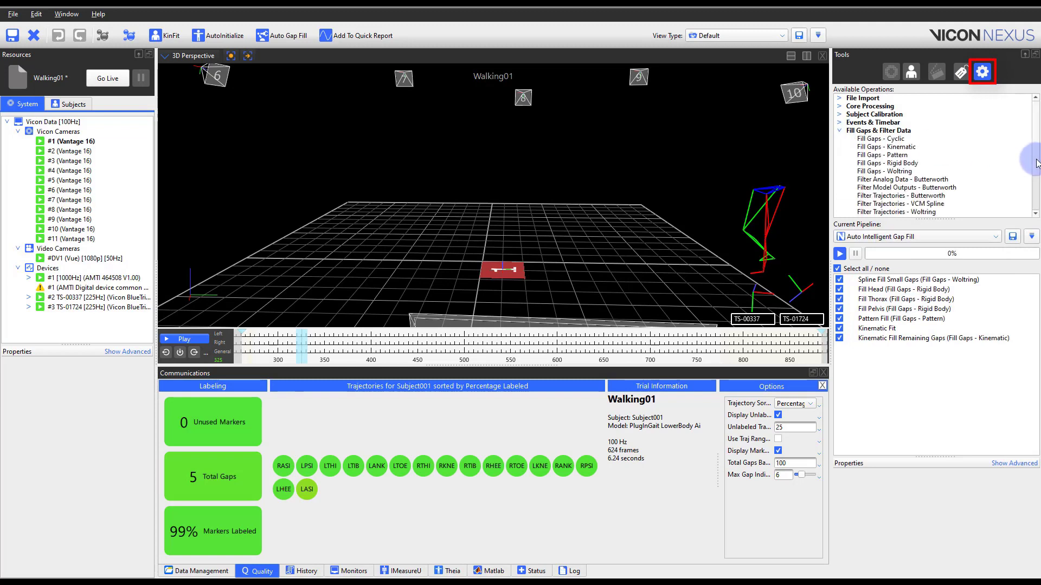
pyautogui.scroll(-1, 1036, 172)
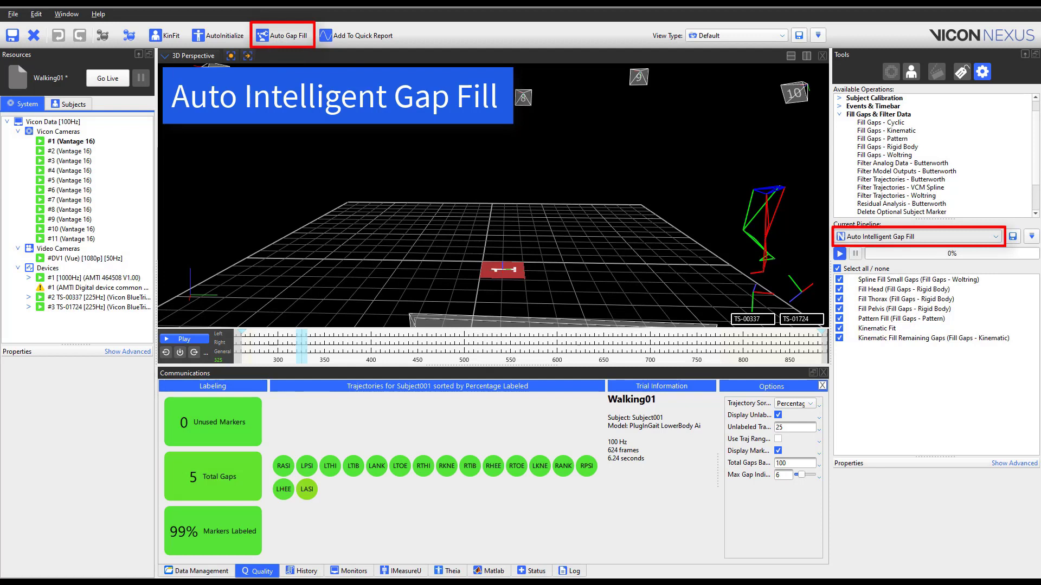
# Run Auto Intelligent Gap Fill to reach 0 gaps, then switch back to Simple Workflow Post Process.
pyautogui.click(839, 254)
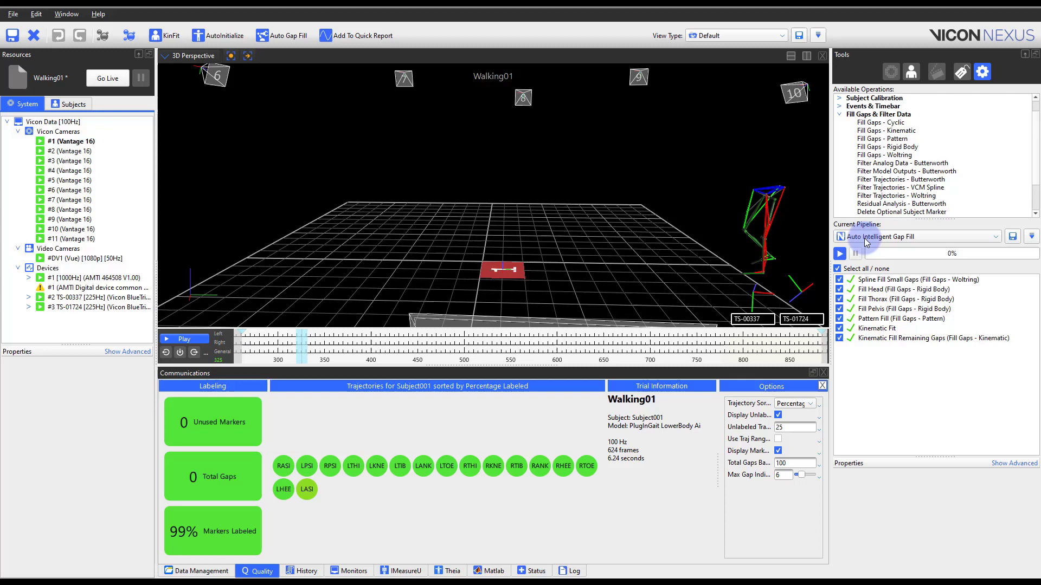
pyautogui.click(865, 239)
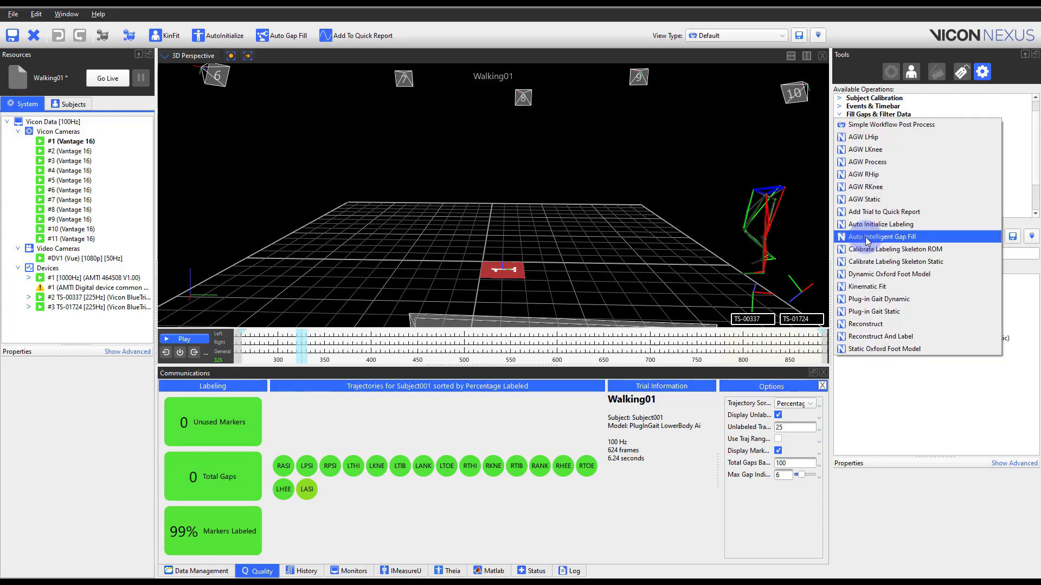
pyautogui.click(870, 125)
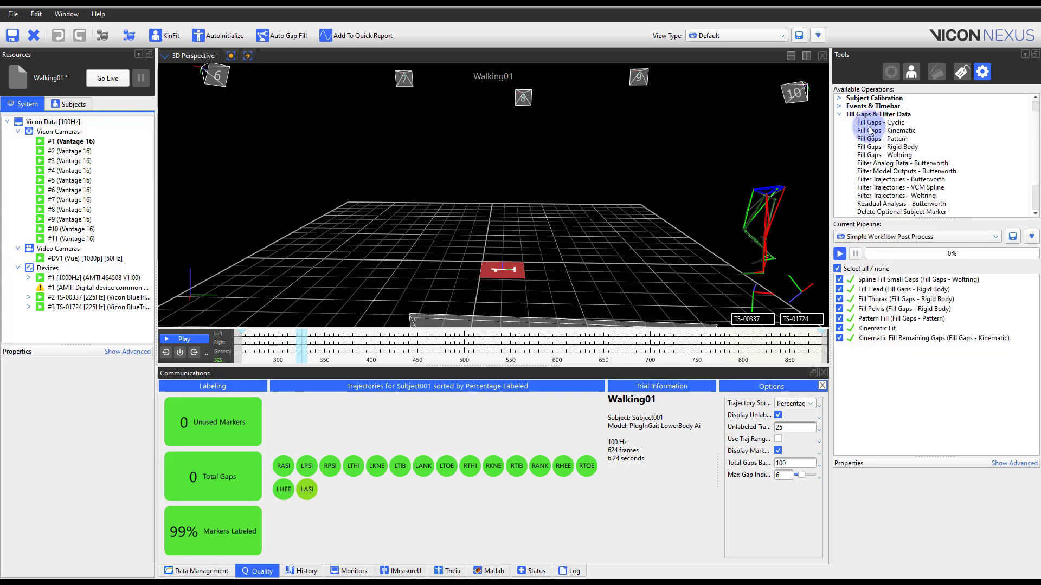
pyautogui.click(838, 116)
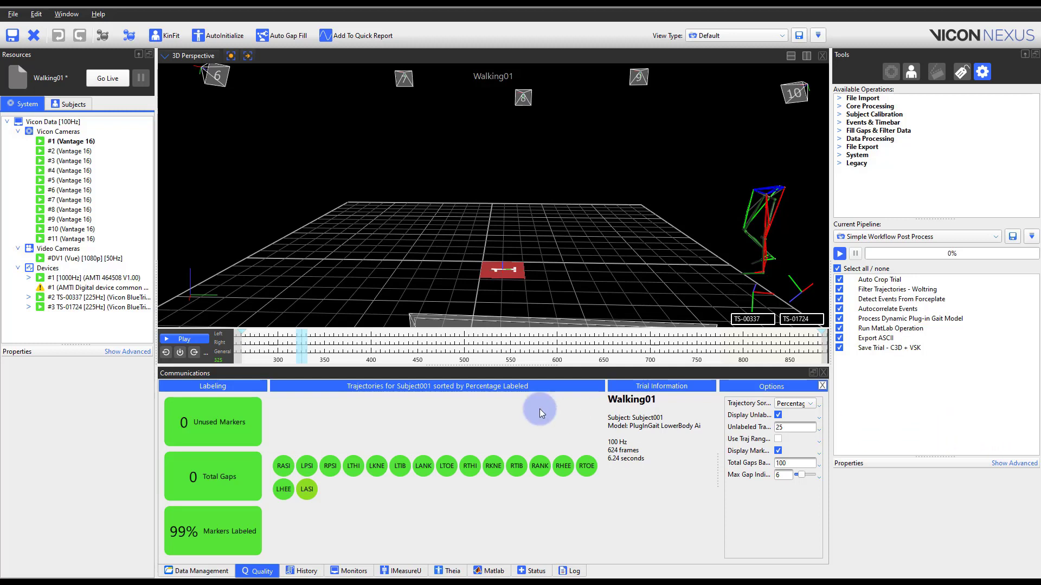
# Run only the Filter Trajectories - Woltring step, then stop playback near frame 472.
pyautogui.click(185, 338)
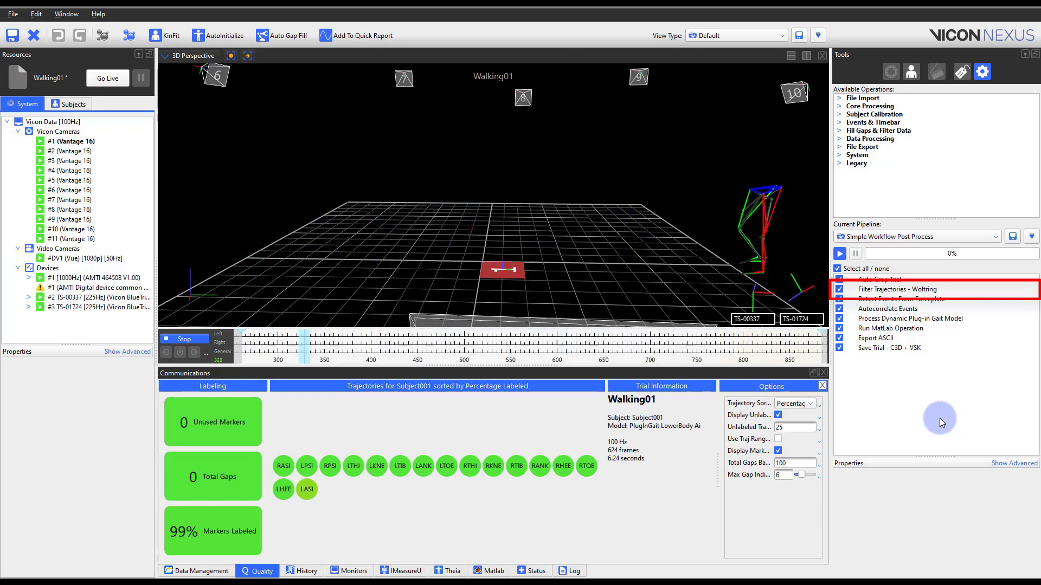
pyautogui.rightClick(919, 290)
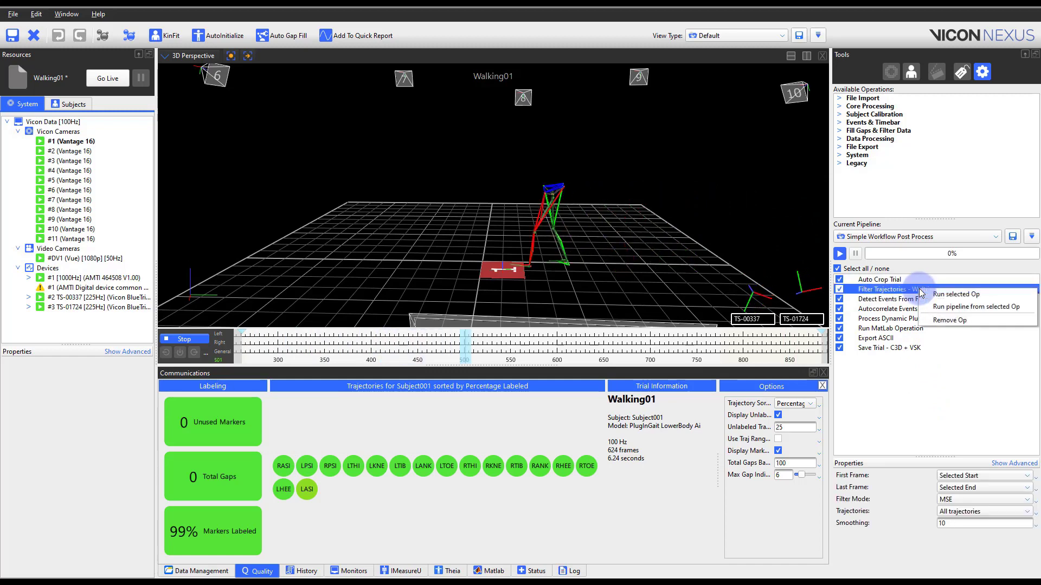
pyautogui.click(959, 294)
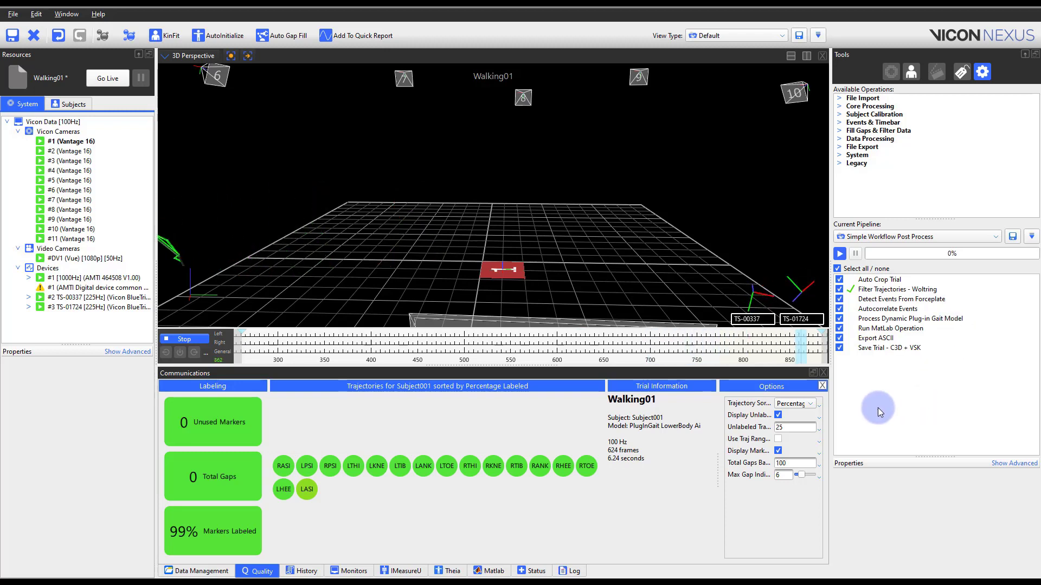
pyautogui.press('space')
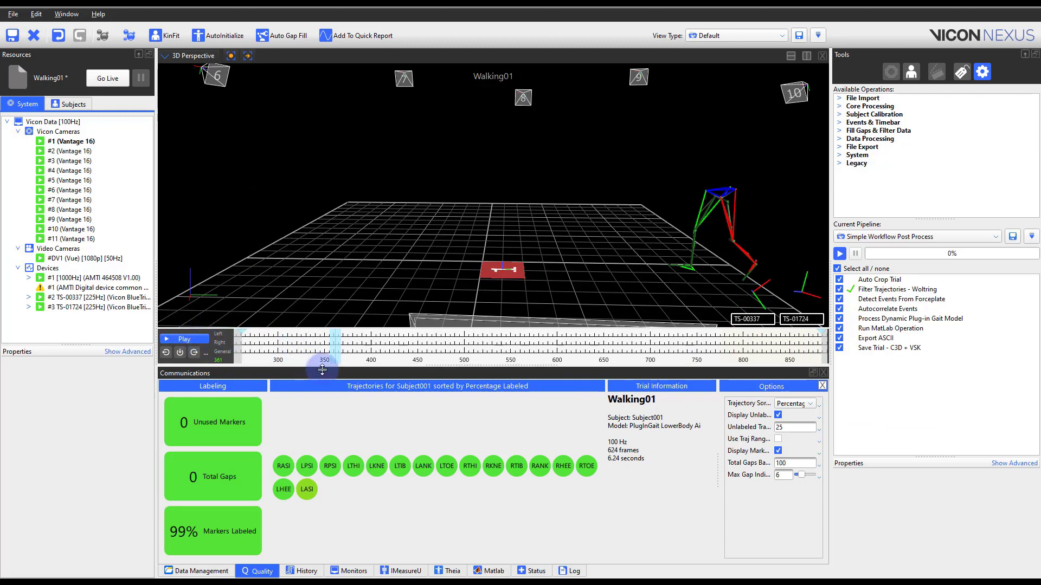
pyautogui.moveTo(336, 350); pyautogui.dragTo(371, 346)
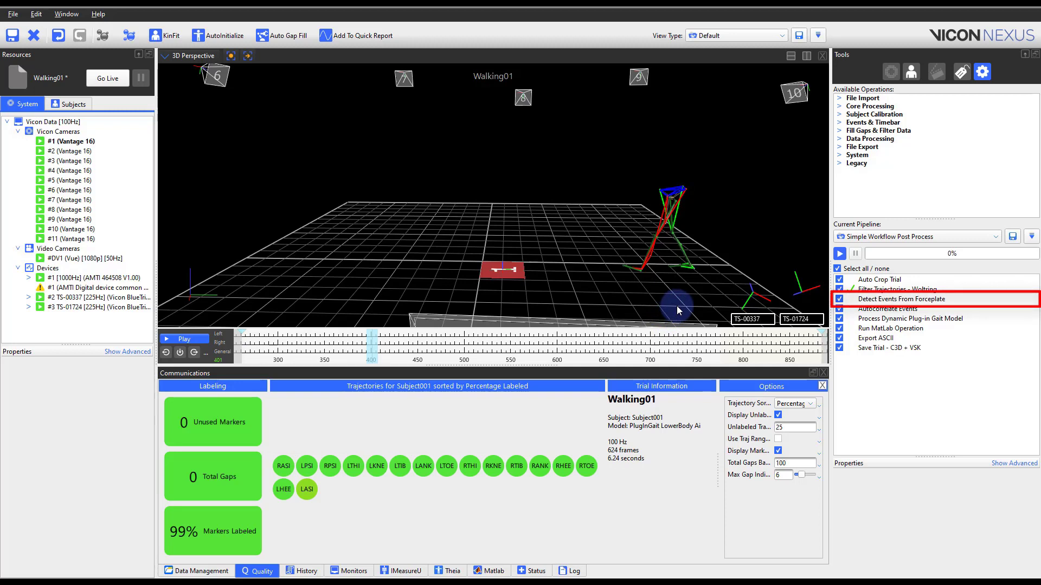
# Run Detect Events From Forceplate alone and scrub to frame 533 to check the events.
pyautogui.click(952, 301)
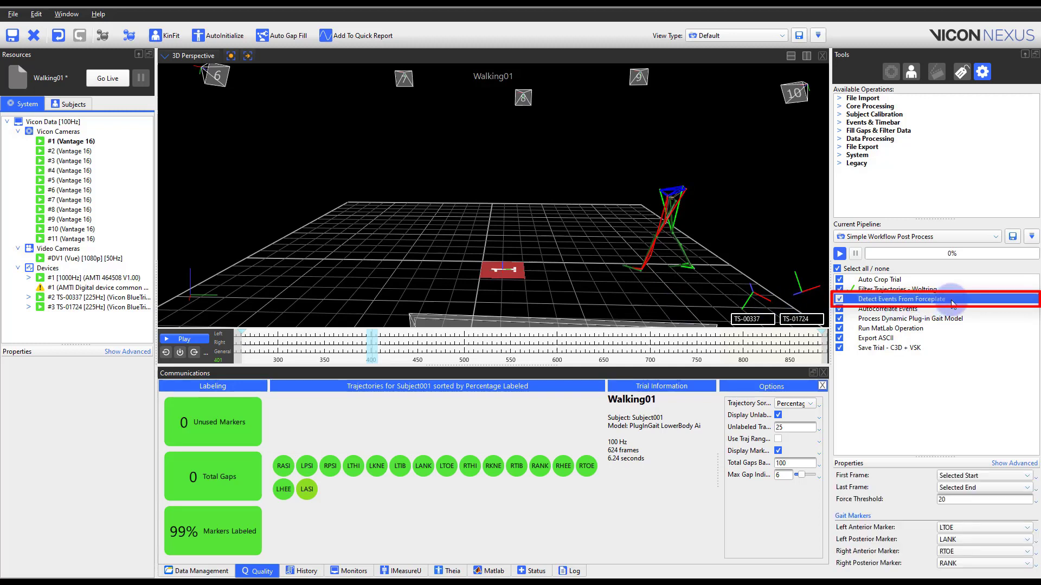
pyautogui.rightClick(988, 301)
pyautogui.click(987, 306)
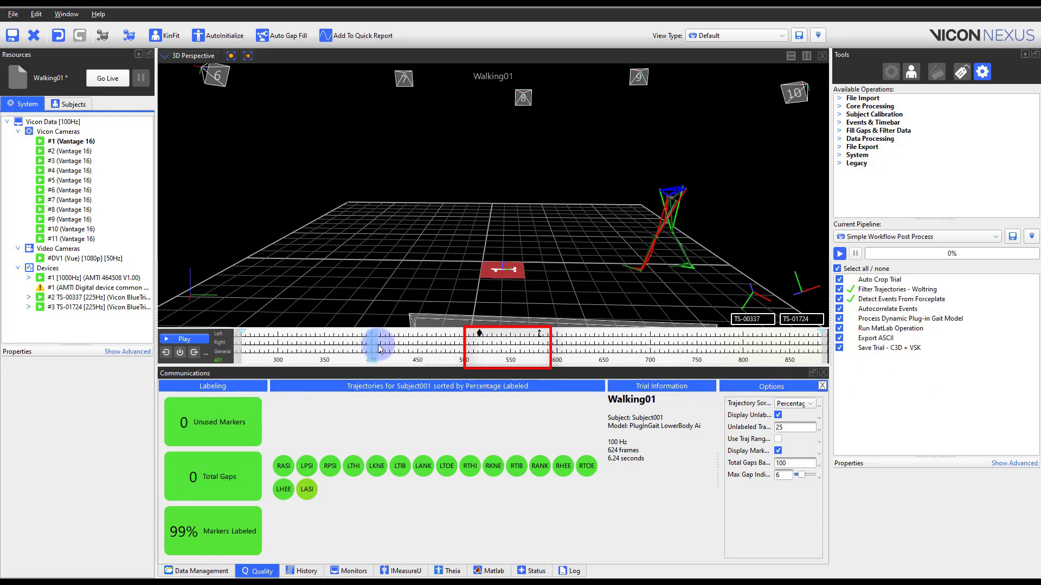
pyautogui.moveTo(378, 348); pyautogui.dragTo(552, 347)
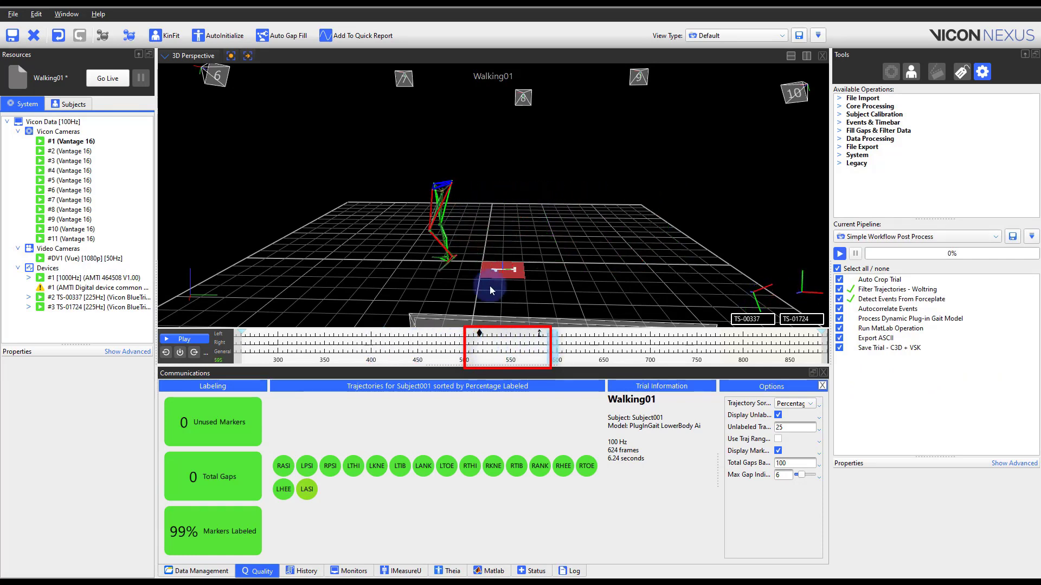
# Enable event identification mode and manually mark a Foot Strike event at frame 571.
pyautogui.moveTo(516, 295); pyautogui.dragTo(519, 249, button='right')
pyautogui.moveTo(519, 249)
pyautogui.mouseDown(button='middle')
pyautogui.moveTo(517, 197)
pyautogui.moveTo(506, 249)
pyautogui.mouseUp(button='middle')
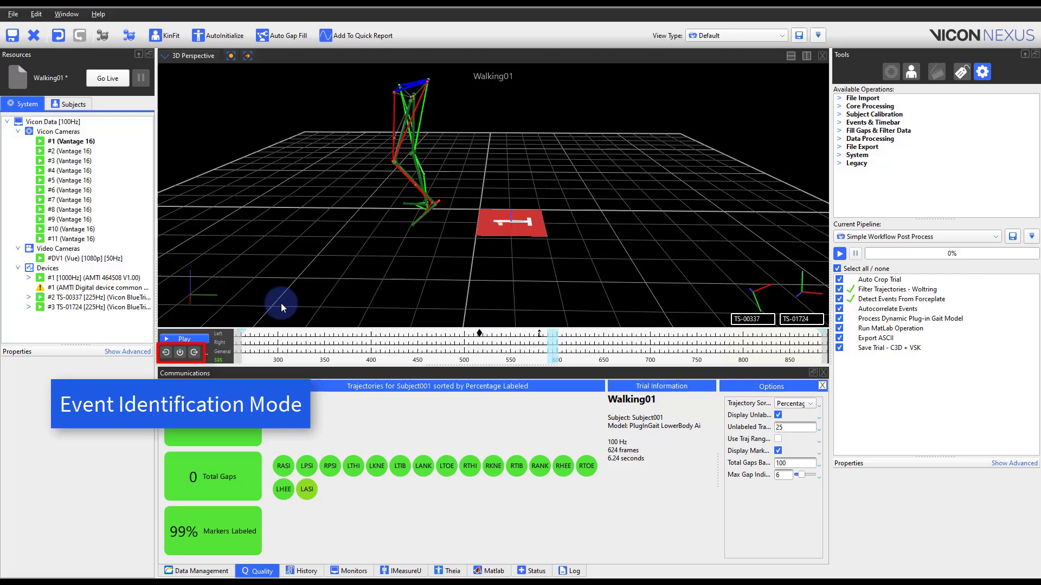
pyautogui.click(180, 353)
pyautogui.moveTo(490, 295); pyautogui.dragTo(494, 286)
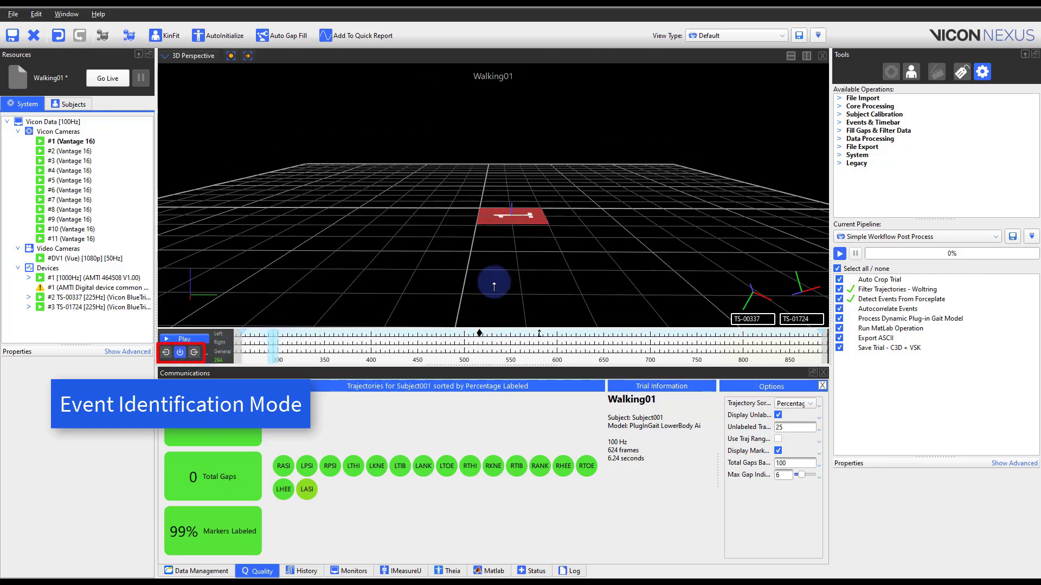
pyautogui.moveTo(273, 341); pyautogui.dragTo(588, 346)
pyautogui.rightClick(533, 346)
pyautogui.click(542, 349)
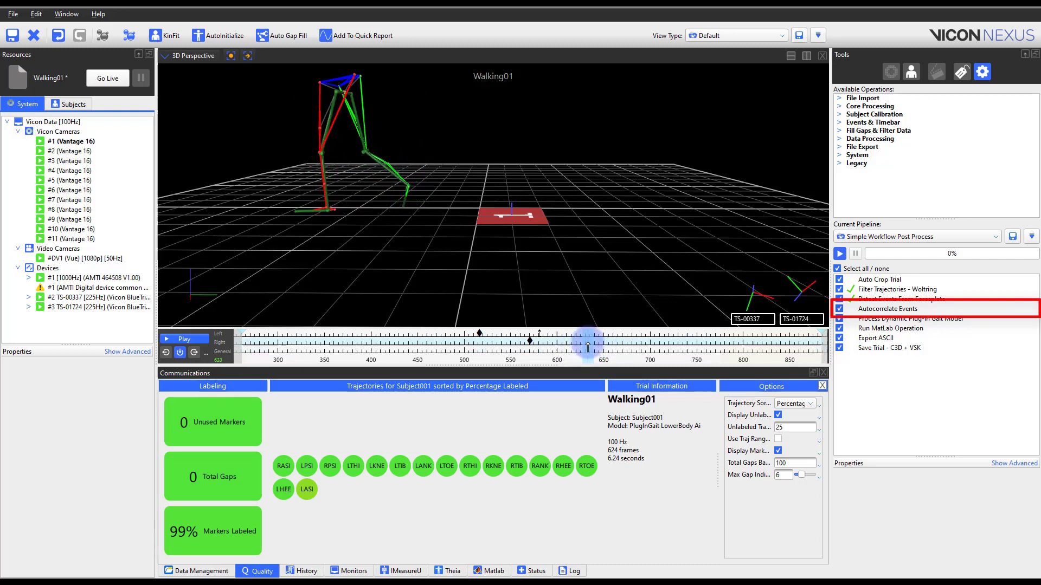
# Add a Foot Off event at frame 633 on the Walking01 time bar.
pyautogui.rightClick(587, 346)
pyautogui.click(640, 360)
pyautogui.moveTo(445, 346)
pyautogui.mouseDown()
pyautogui.moveTo(415, 345)
pyautogui.moveTo(379, 321)
pyautogui.mouseUp()
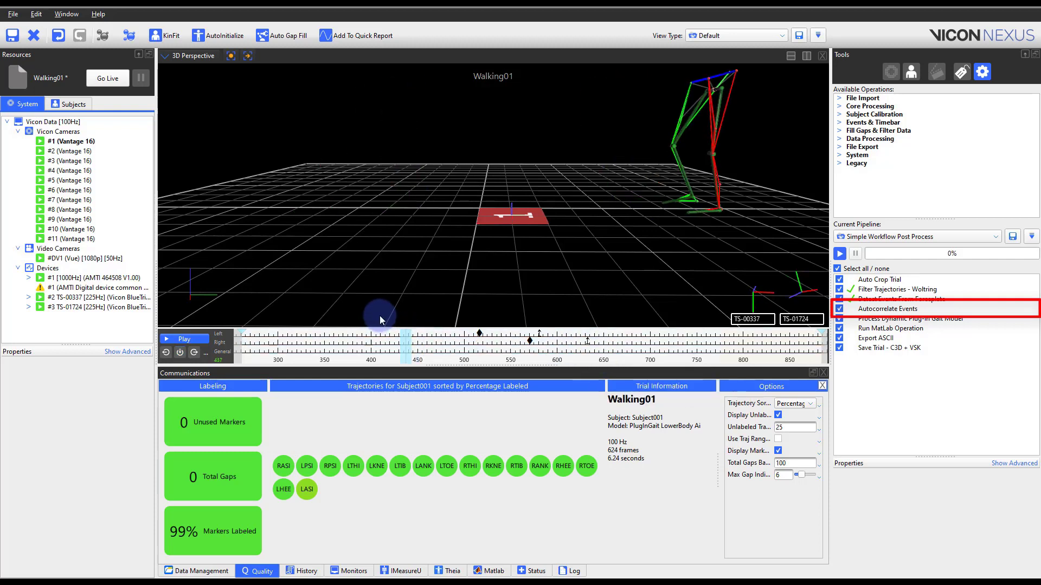
# Run only the Autocorrelate Events step so gait cycles are labelled across the trial.
pyautogui.click(881, 312)
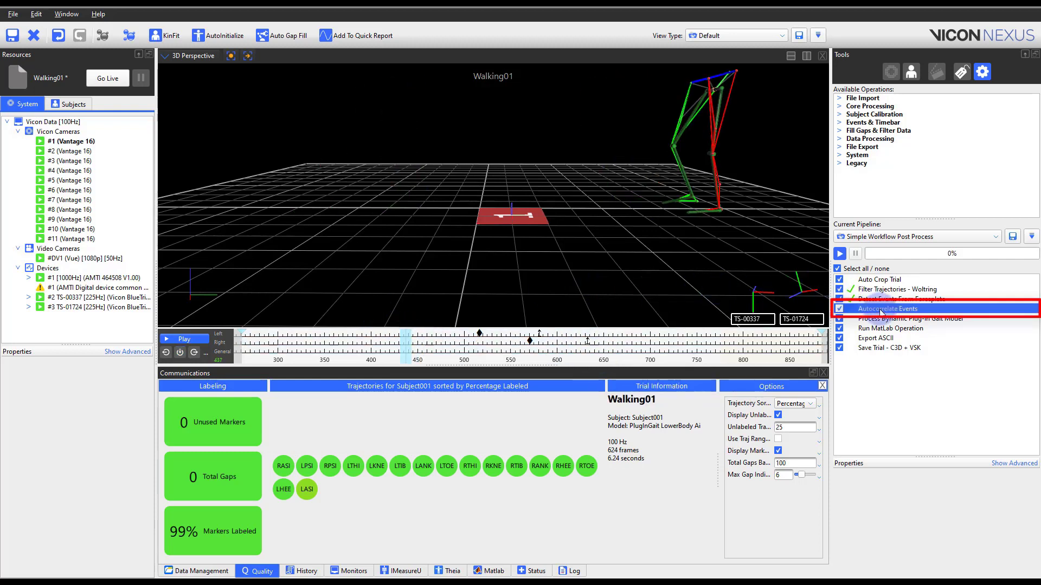
pyautogui.rightClick(967, 312)
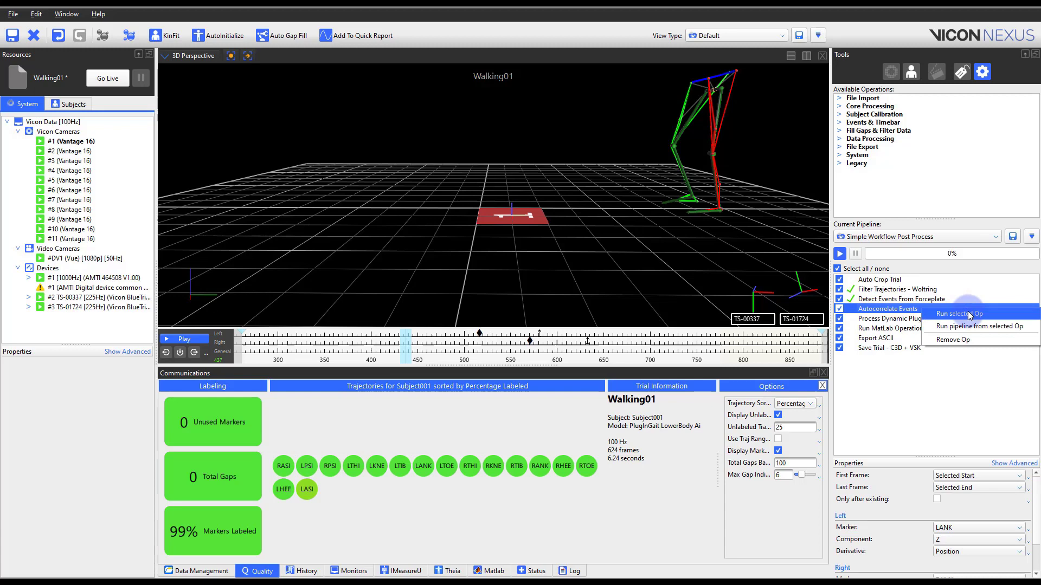
pyautogui.click(969, 313)
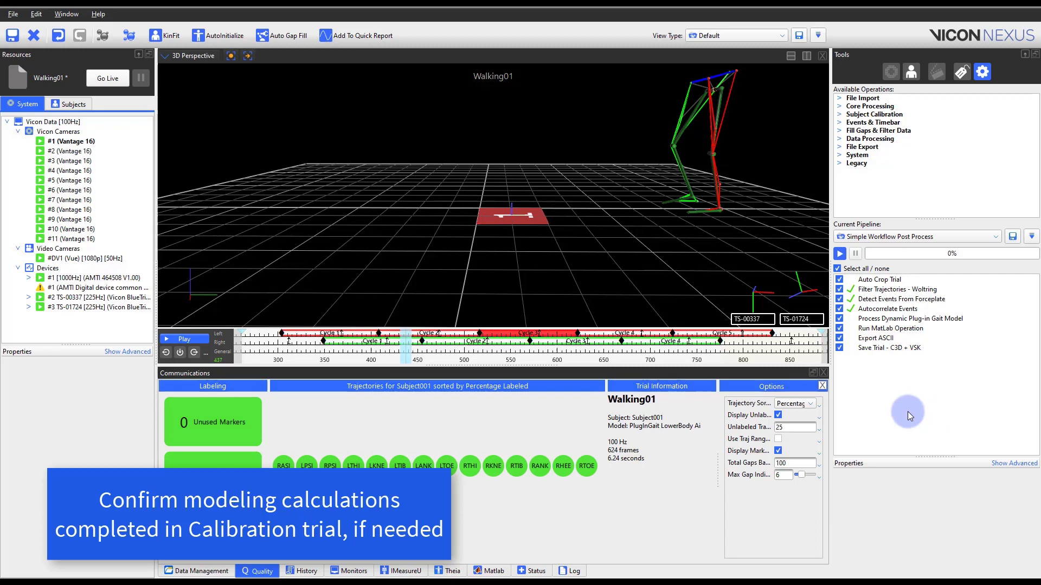
# Run only Process Dynamic Plug-in Gait Model, then expand Subject001 in the Subjects tree.
pyautogui.moveTo(597, 181); pyautogui.dragTo(648, 298)
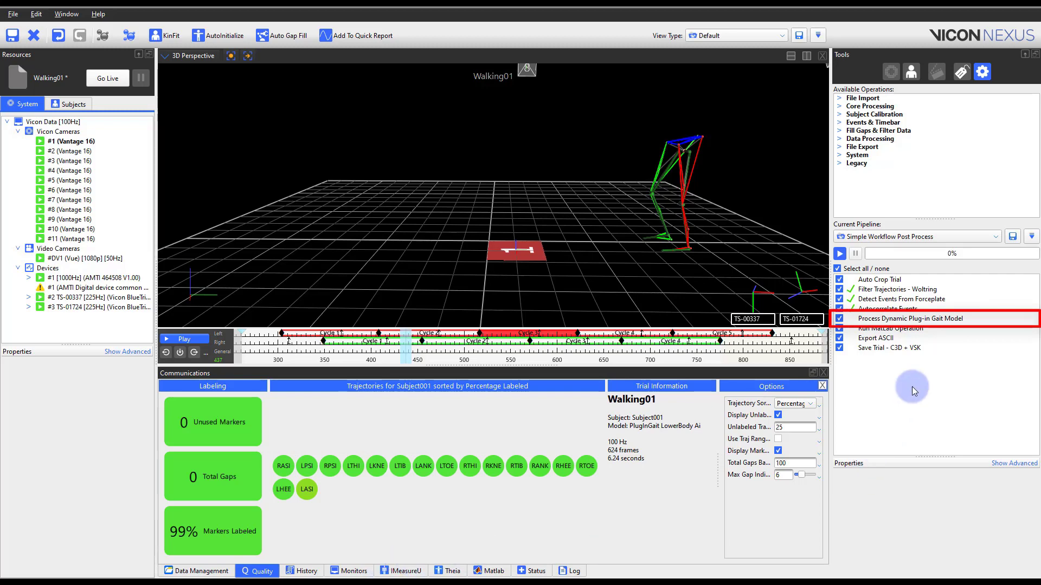
pyautogui.click(946, 322)
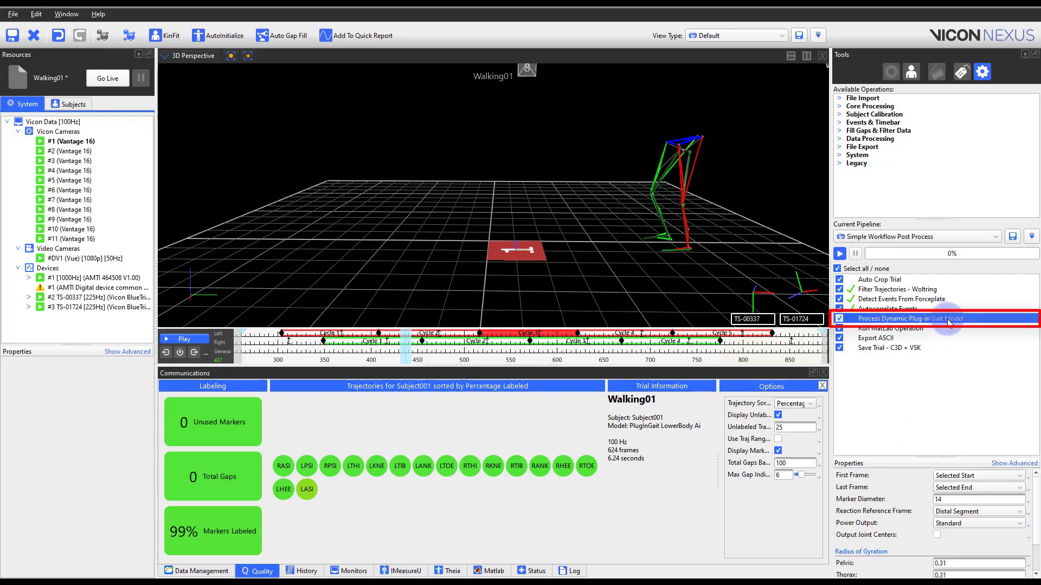
pyautogui.rightClick(949, 321)
pyautogui.click(962, 331)
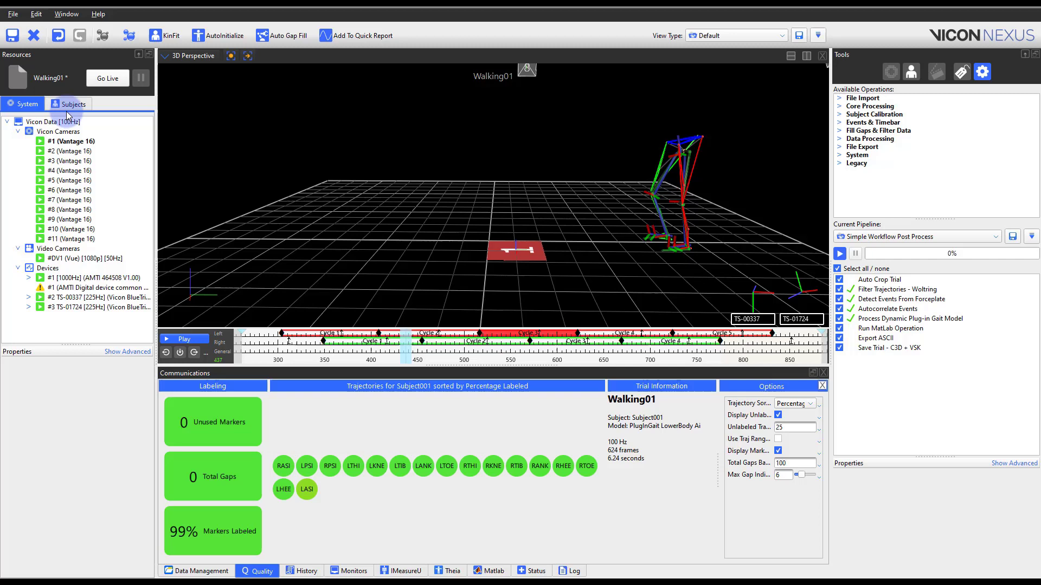
pyautogui.click(68, 104)
pyautogui.click(7, 136)
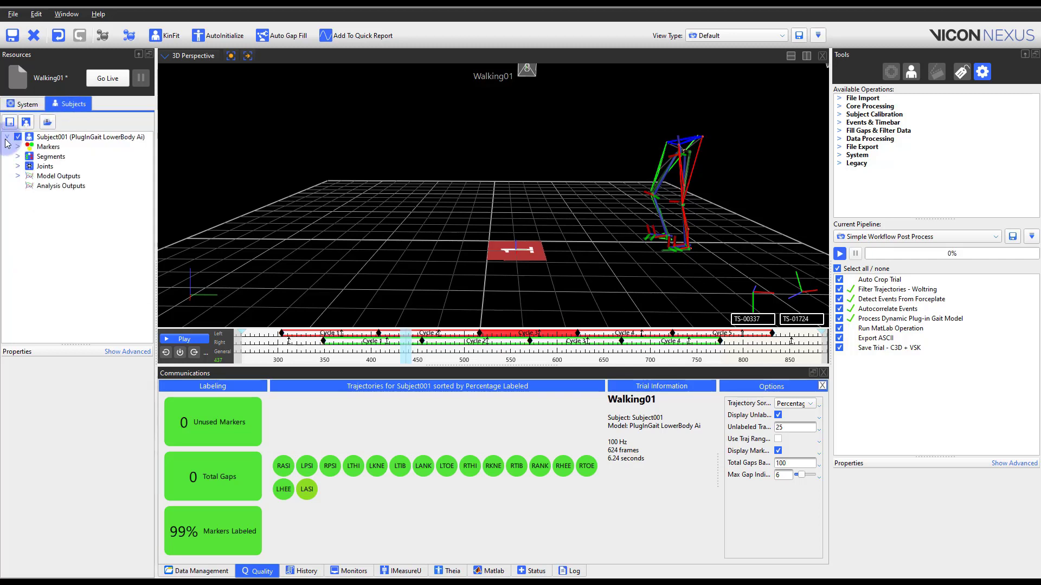
# Expand Subject001's Model Outputs and run only the Run MatLab Operation step.
pyautogui.click(18, 176)
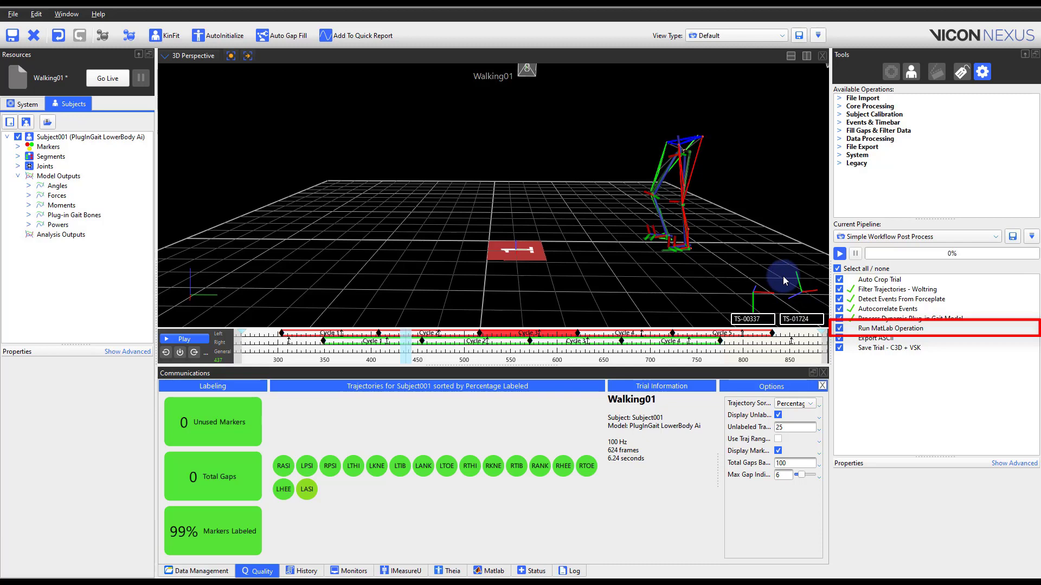
pyautogui.moveTo(737, 257)
pyautogui.mouseDown()
pyautogui.moveTo(747, 256)
pyautogui.moveTo(735, 263)
pyautogui.mouseUp()
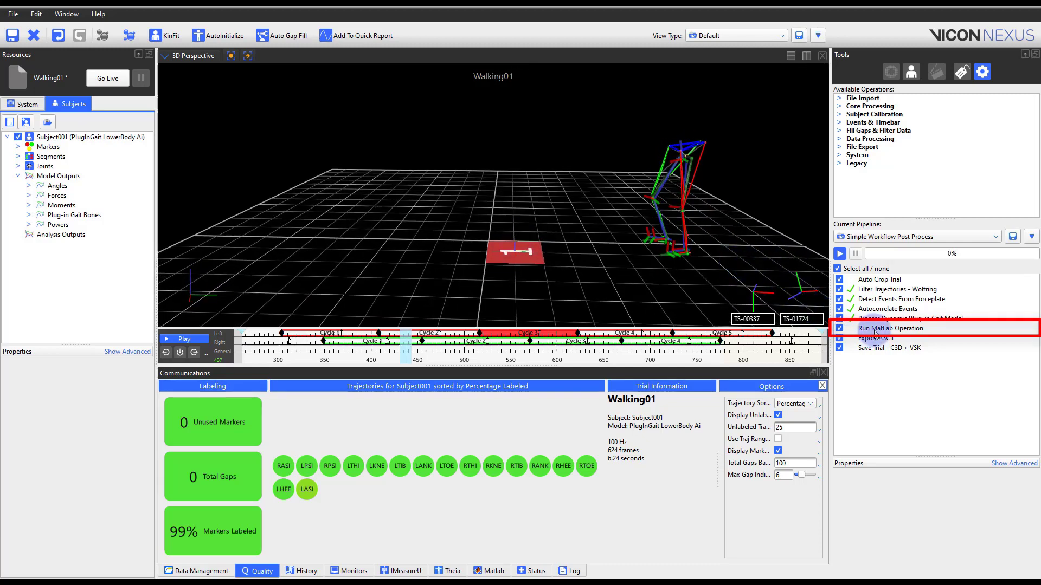
pyautogui.click(948, 331)
pyautogui.rightClick(964, 332)
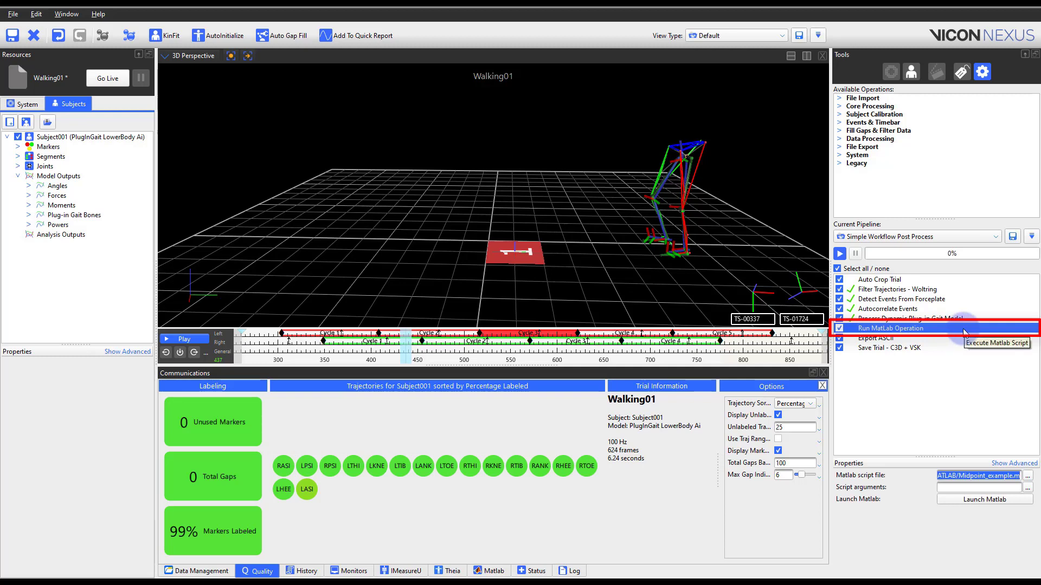
pyautogui.click(976, 337)
# Check the new Angles and Forces model outputs against the walking skeleton in 3D.
pyautogui.scroll(10, 743, 177)
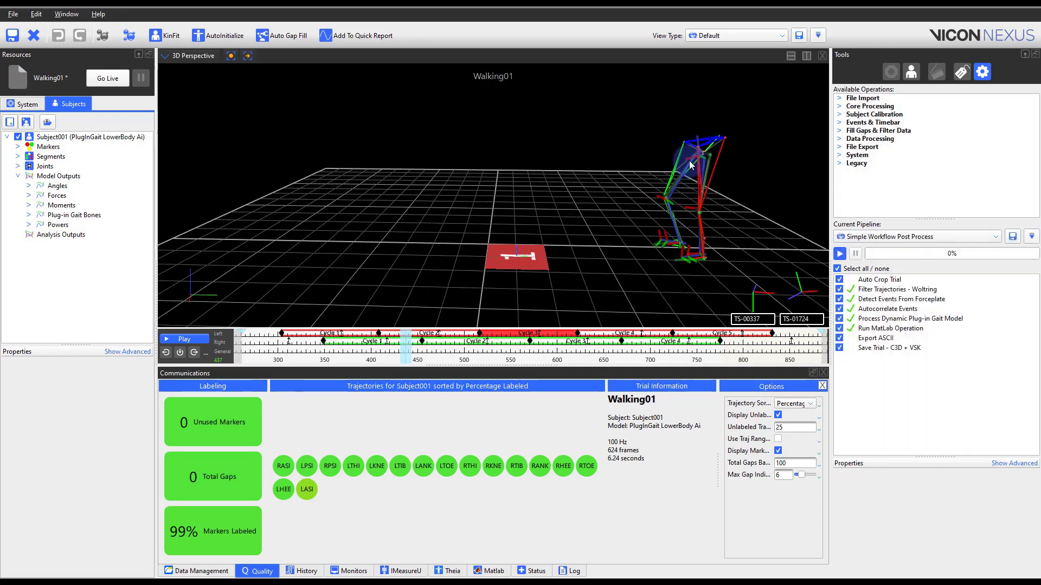
pyautogui.moveTo(652, 191); pyautogui.dragTo(676, 223)
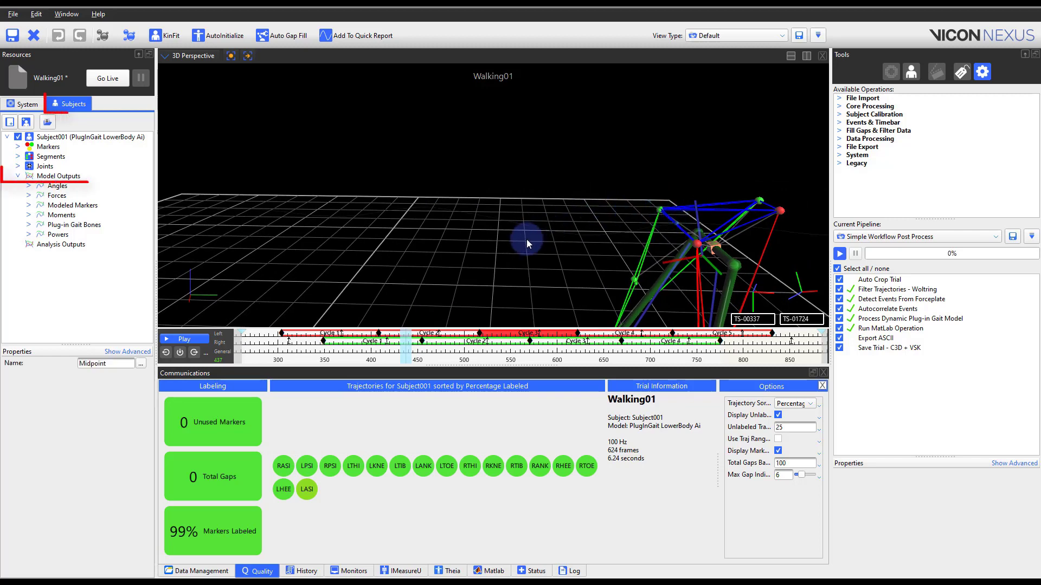
pyautogui.moveTo(526, 239)
pyautogui.mouseDown()
pyautogui.moveTo(539, 205)
pyautogui.moveTo(502, 265)
pyautogui.moveTo(601, 215)
pyautogui.moveTo(641, 226)
pyautogui.mouseUp()
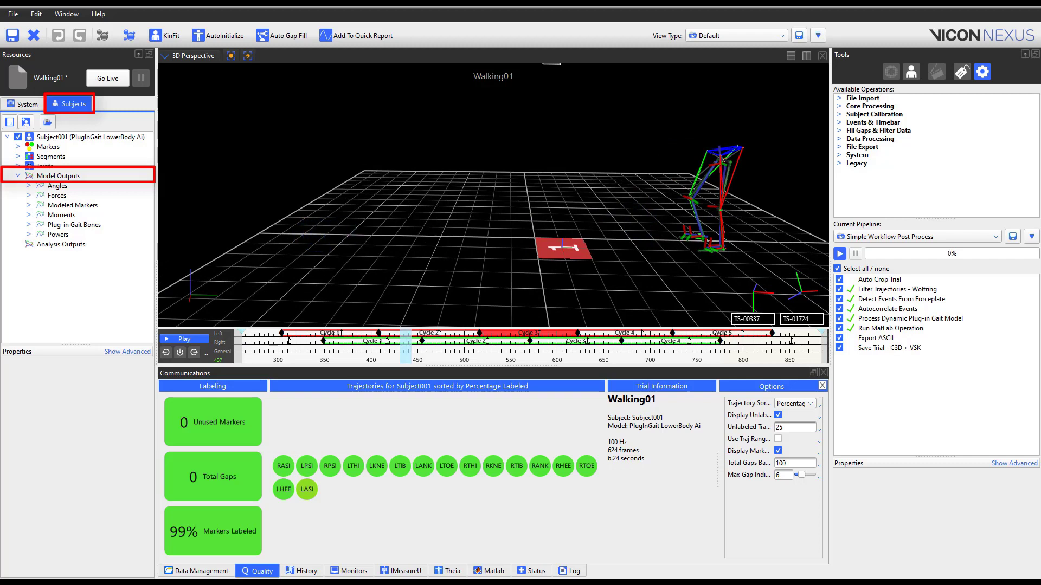
pyautogui.click(29, 195)
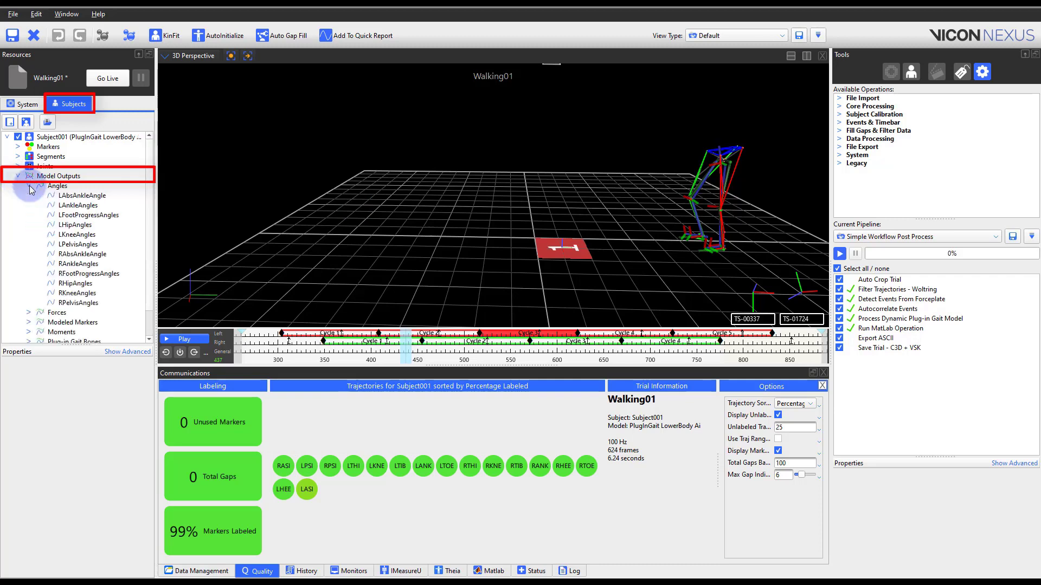
pyautogui.click(30, 195)
pyautogui.click(30, 195)
pyautogui.click(29, 196)
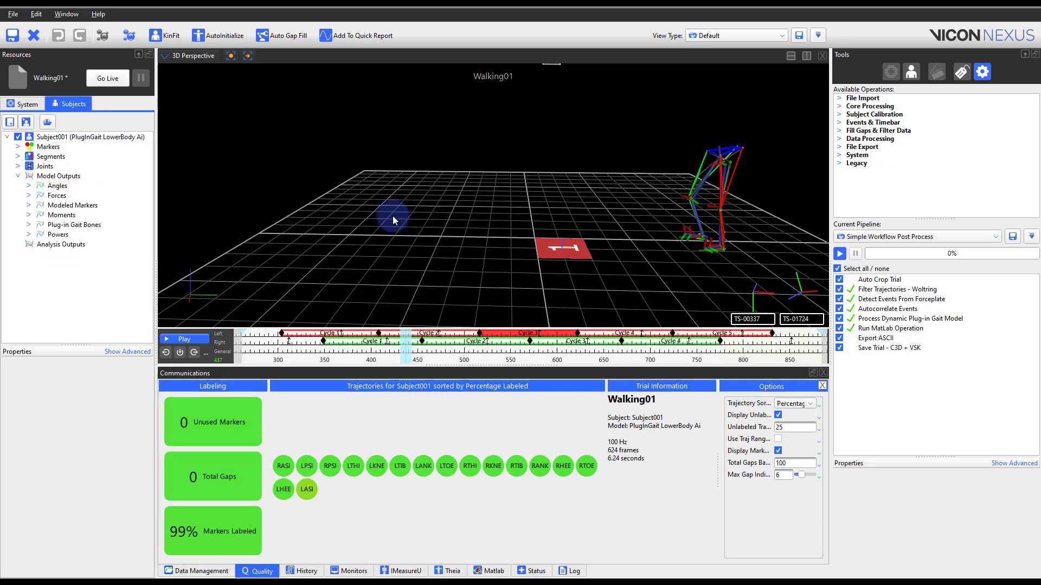
pyautogui.moveTo(471, 276); pyautogui.dragTo(471, 320)
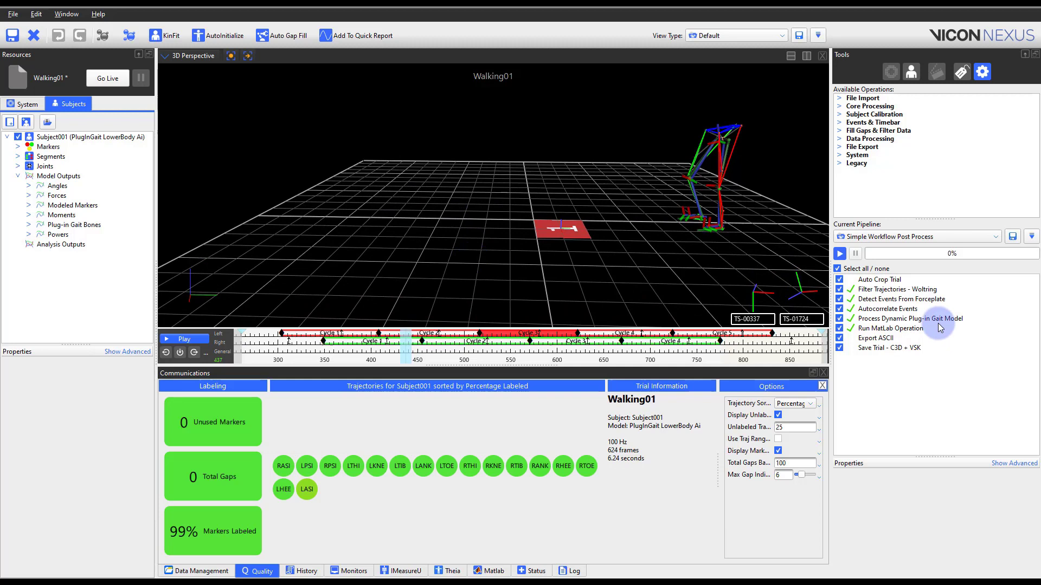
# Show the Export ASCII settings: current trial to .csv, all devices, all model outputs.
pyautogui.click(840, 147)
pyautogui.moveTo(1035, 158); pyautogui.dragTo(1036, 182)
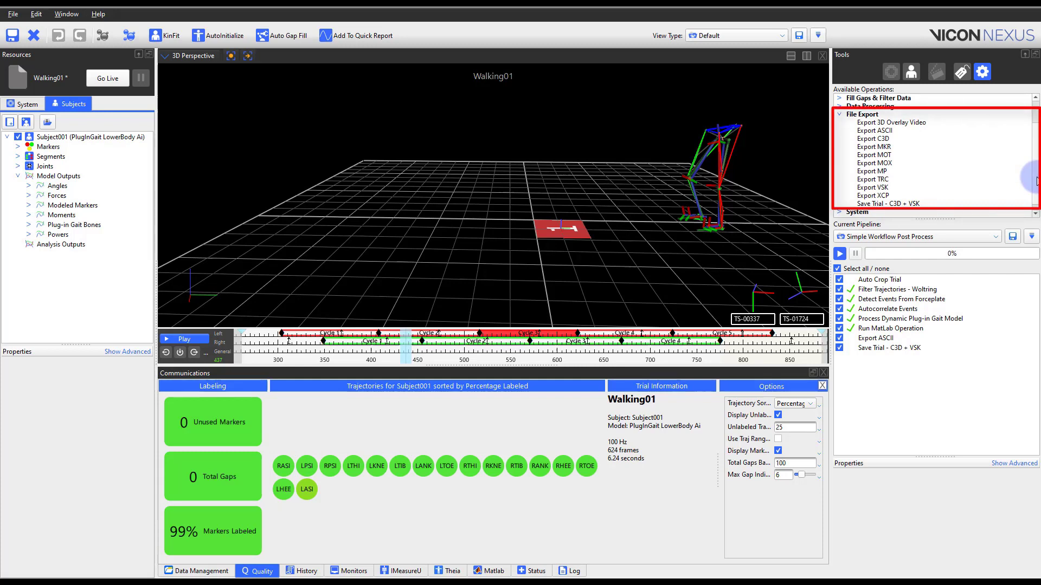
pyautogui.click(839, 115)
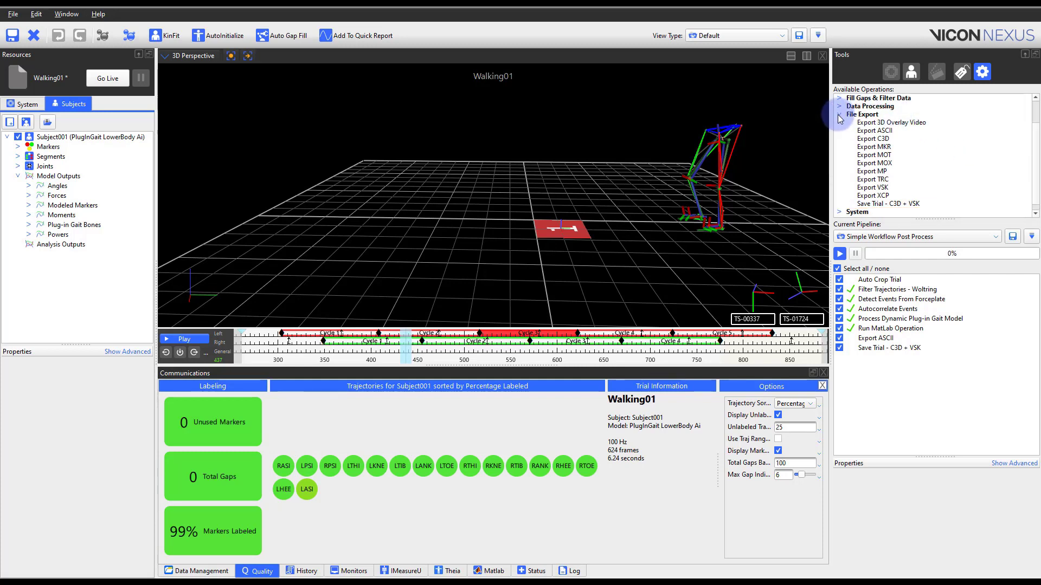
pyautogui.click(918, 338)
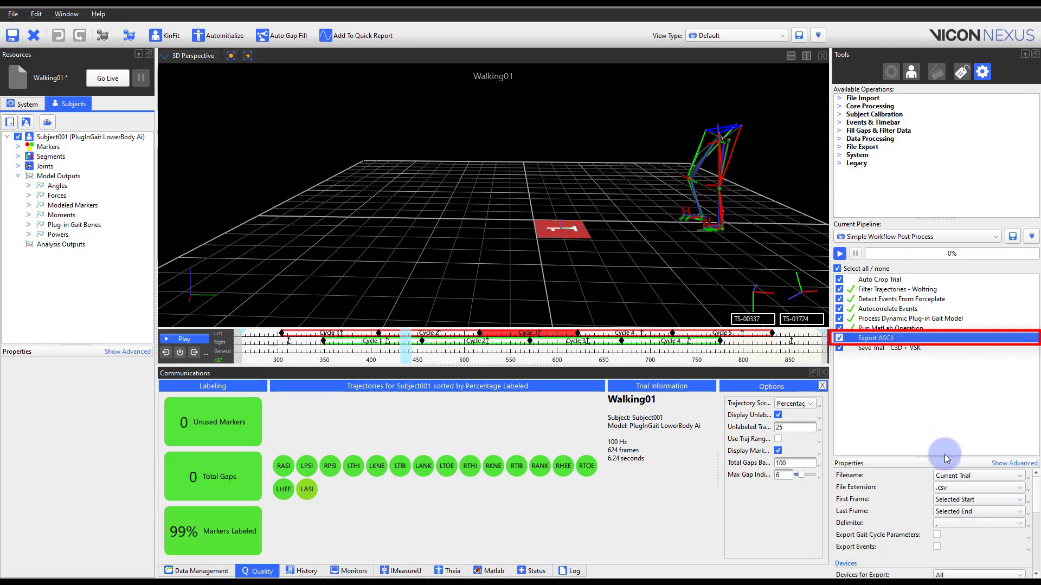
pyautogui.moveTo(944, 454); pyautogui.dragTo(949, 360)
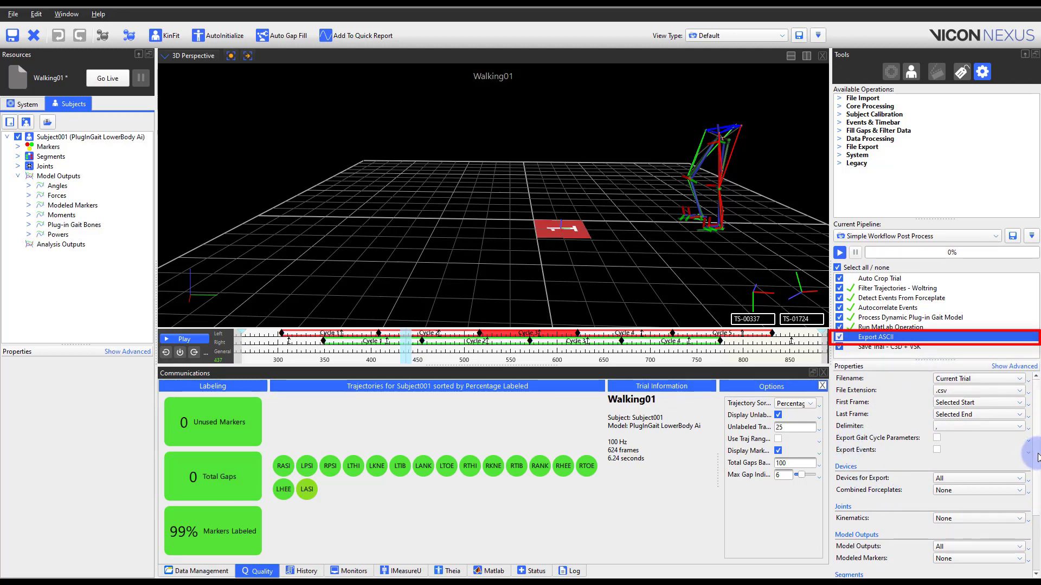
pyautogui.scroll(-4, 1037, 457)
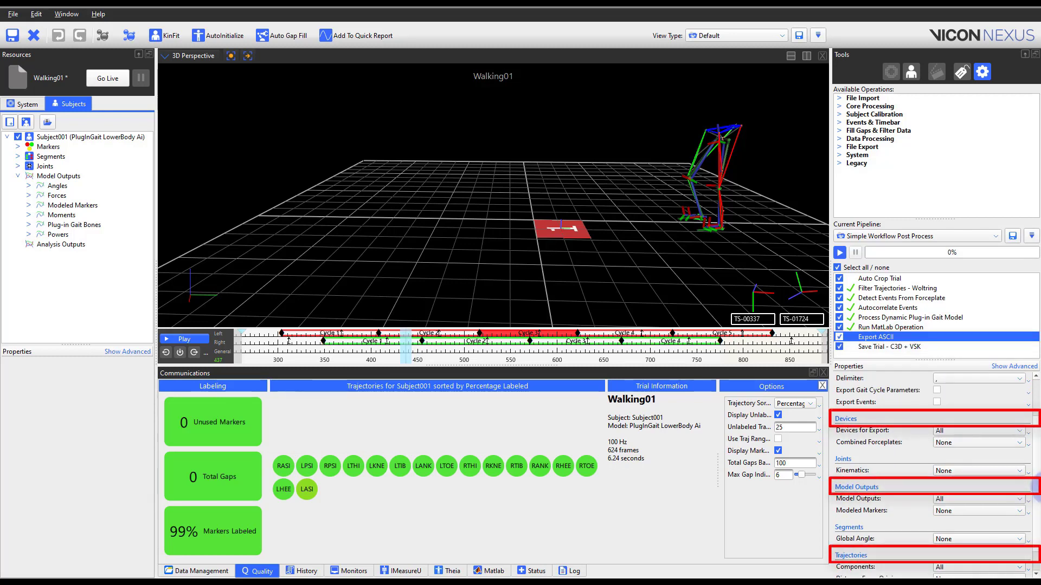
# Run only Export ASCII, then open Walking01.csv from the Data Management list.
pyautogui.rightClick(888, 338)
pyautogui.click(907, 342)
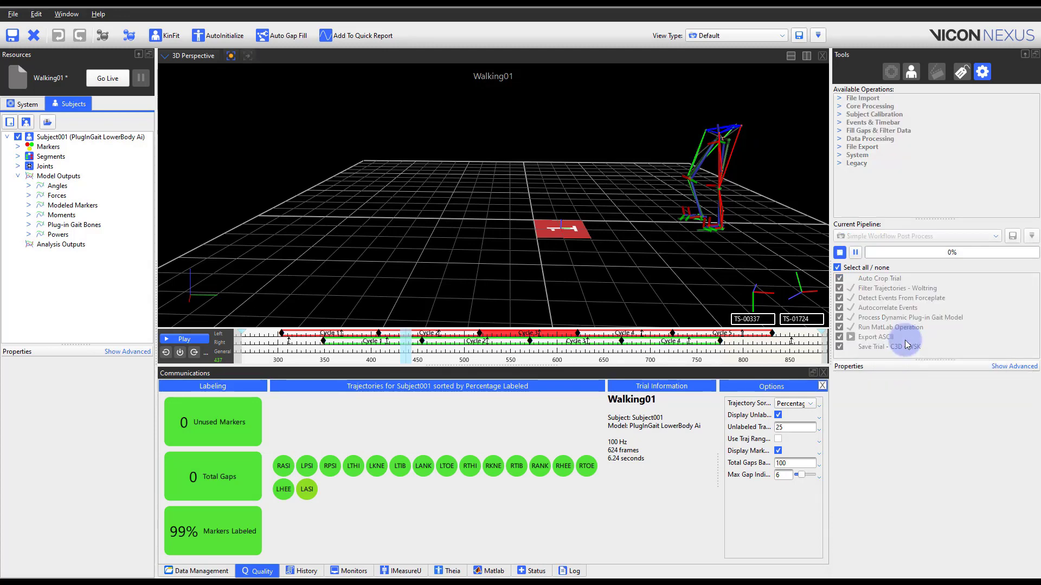
pyautogui.click(199, 569)
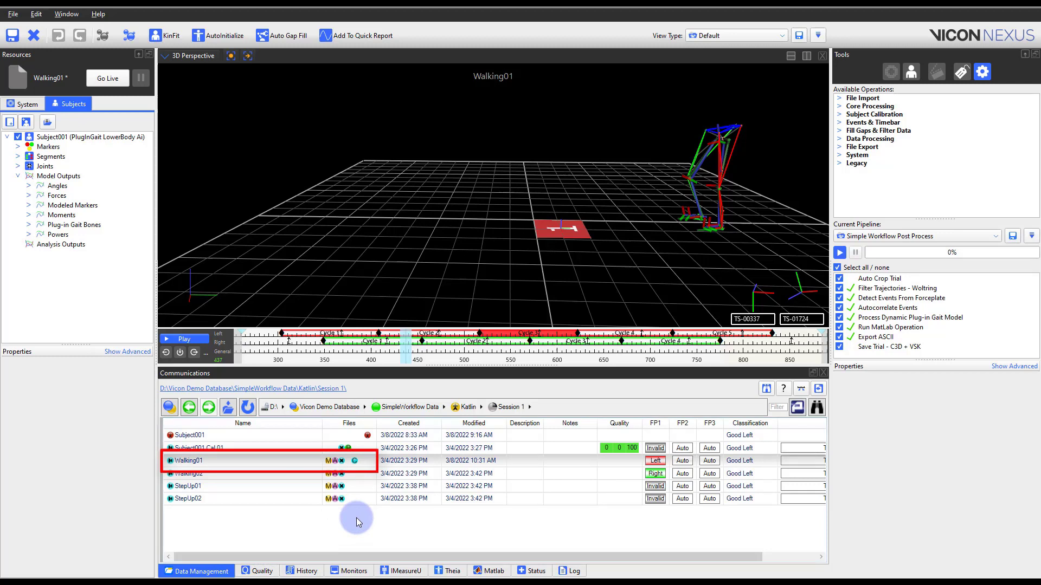
pyautogui.doubleClick(356, 461)
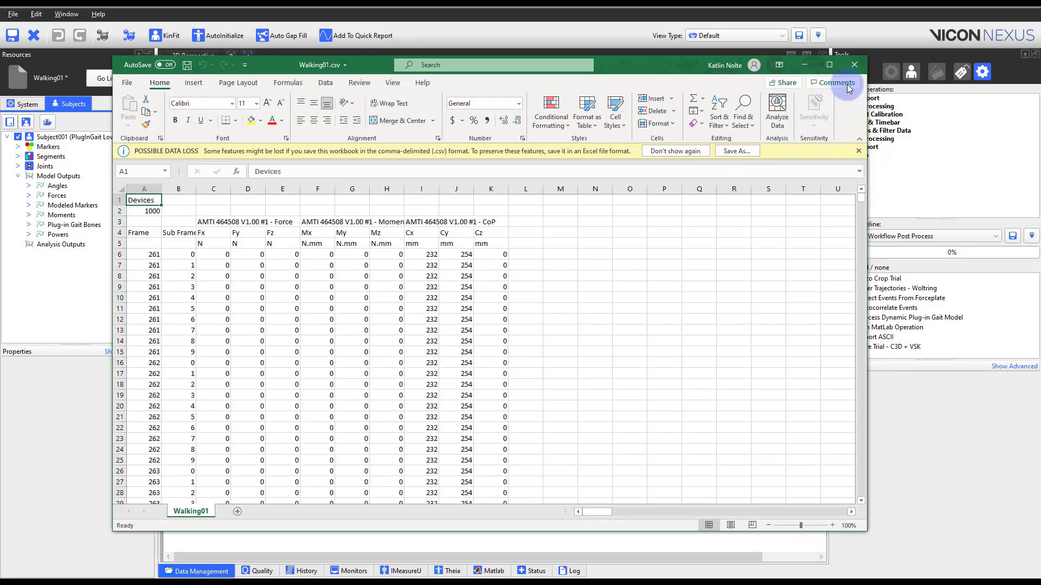
# Minimize the Walking01.csv Excel window to return to the Nexus trial list.
pyautogui.click(828, 67)
pyautogui.click(802, 66)
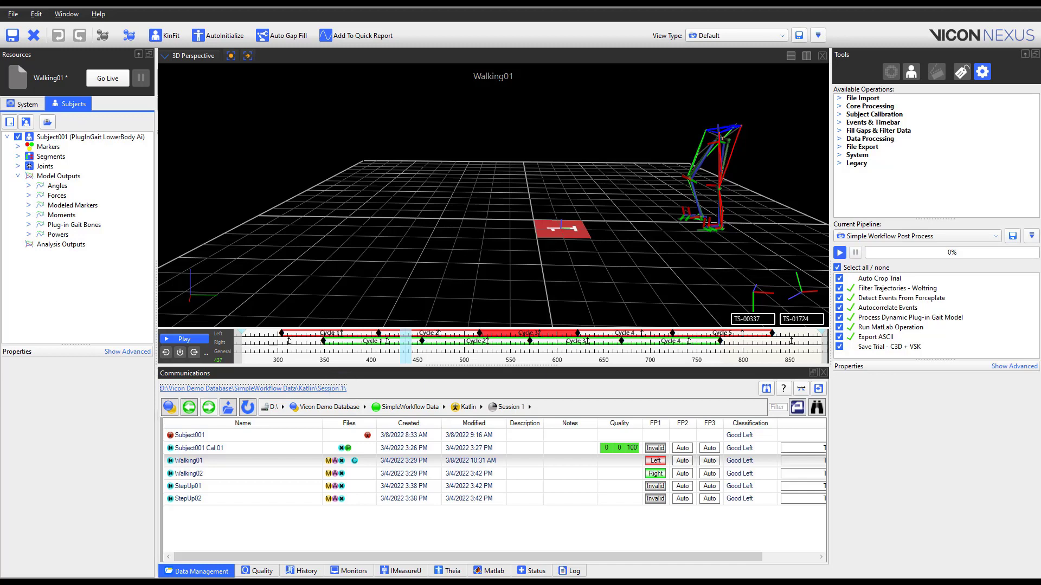
pyautogui.moveTo(728, 109); pyautogui.dragTo(468, 76)
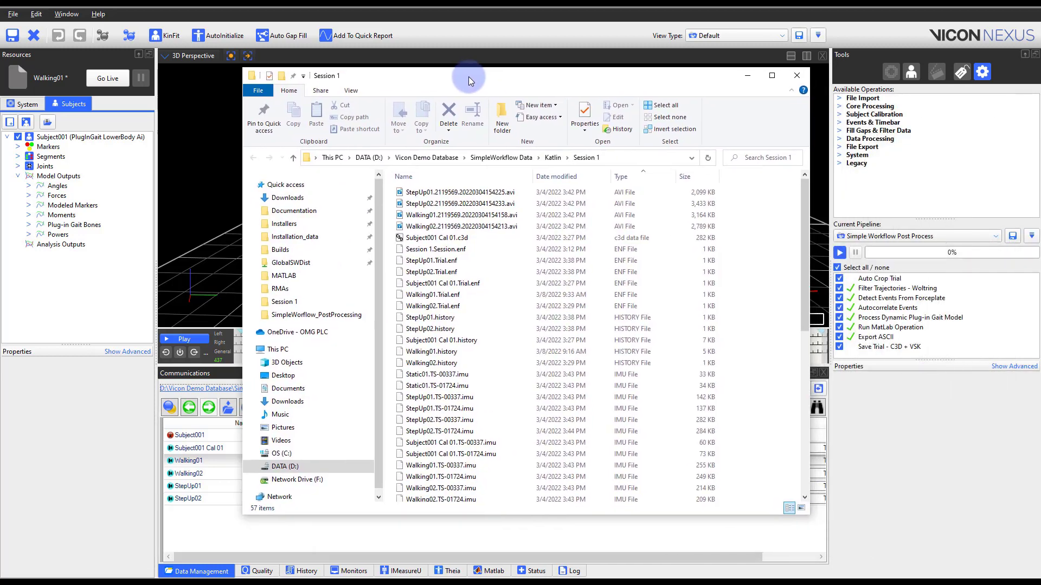
pyautogui.click(642, 181)
pyautogui.scroll(-10, 645, 317)
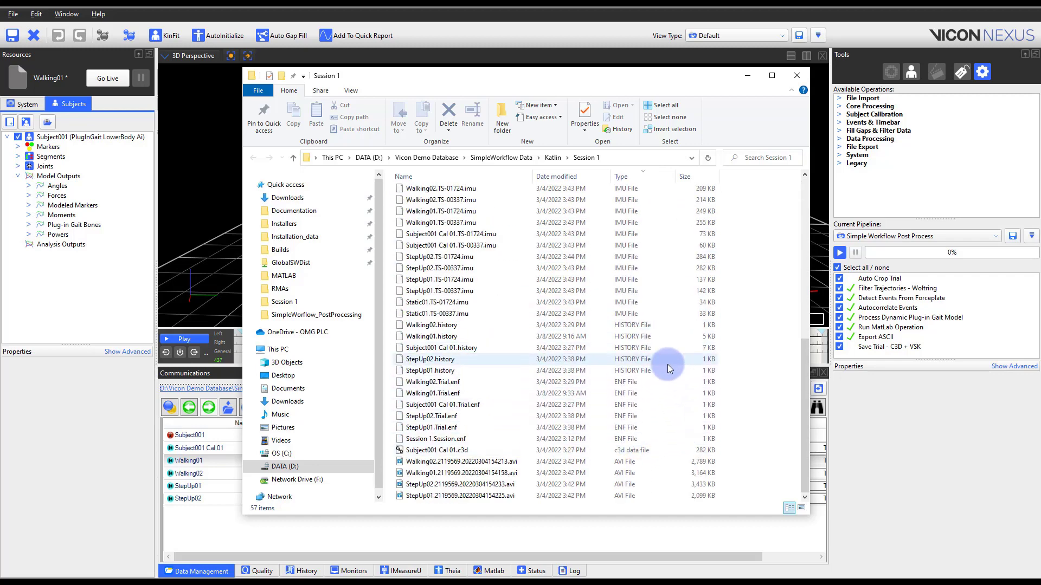
pyautogui.scroll(4, 668, 364)
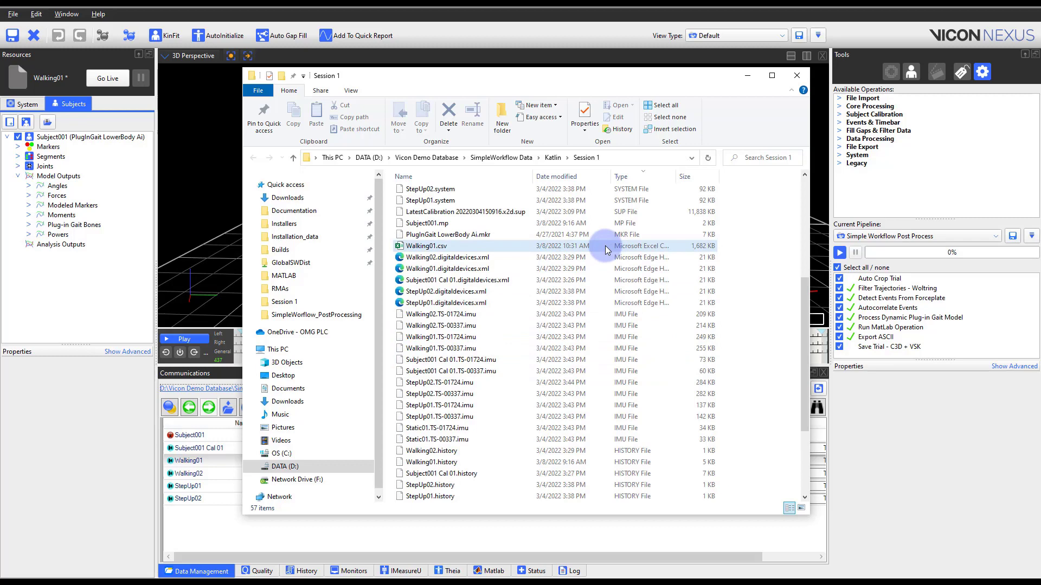
pyautogui.click(605, 246)
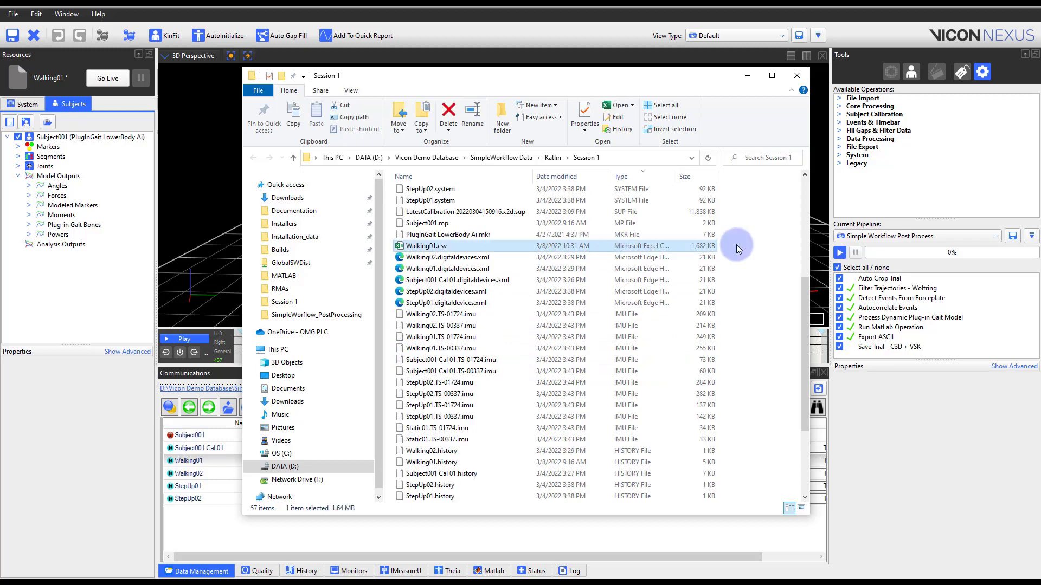
pyautogui.click(798, 75)
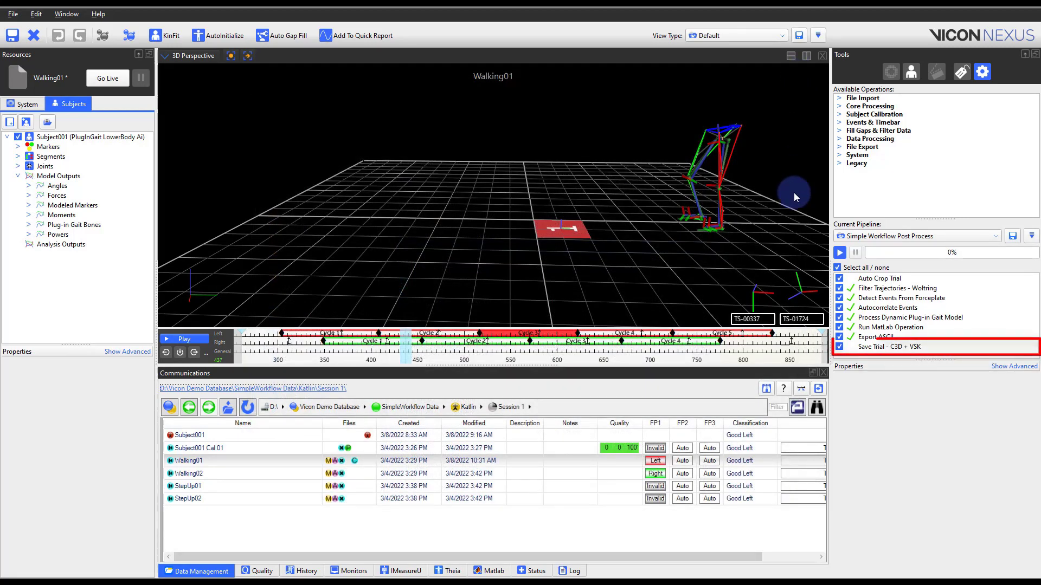
# Run only the Save Trial - C3D + VSK step, then save with the toolbar Save button.
pyautogui.rightClick(871, 347)
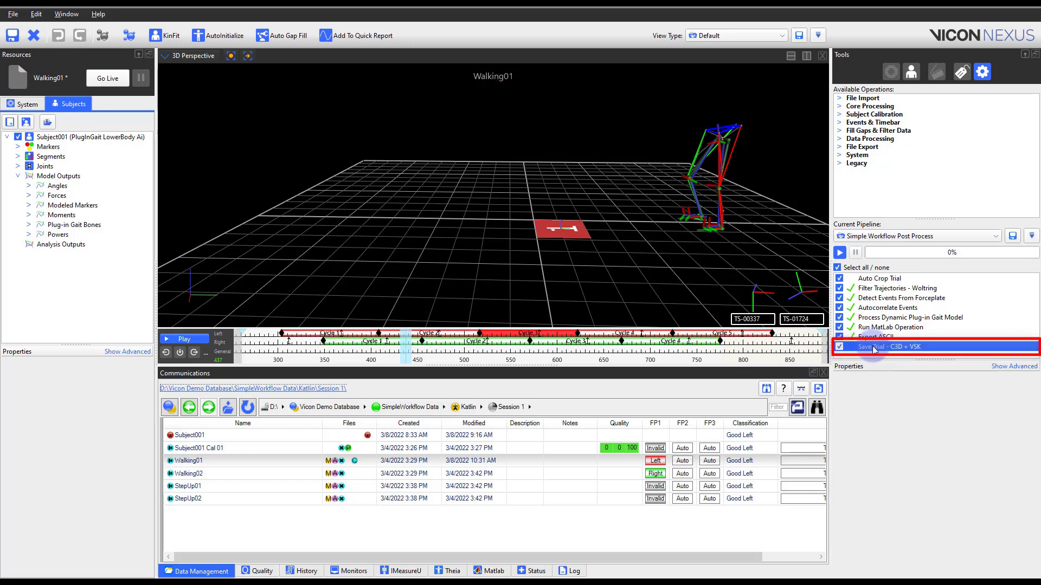
pyautogui.click(901, 352)
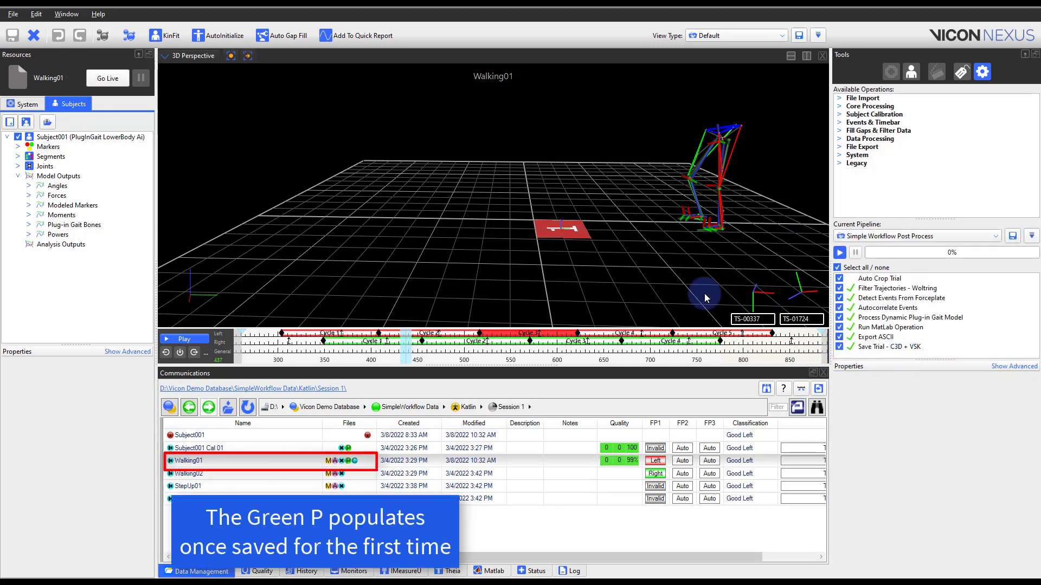
pyautogui.click(13, 42)
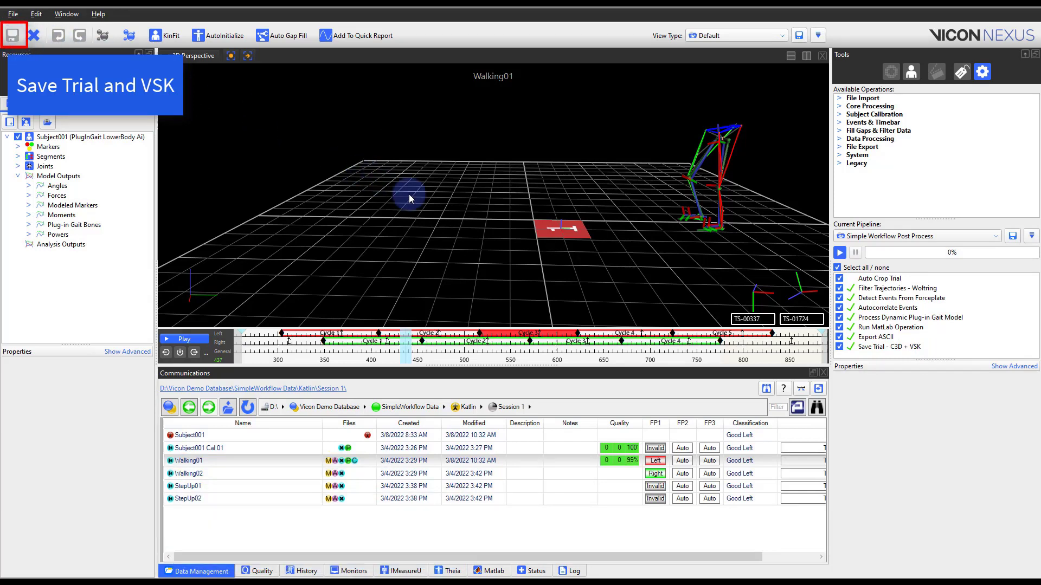